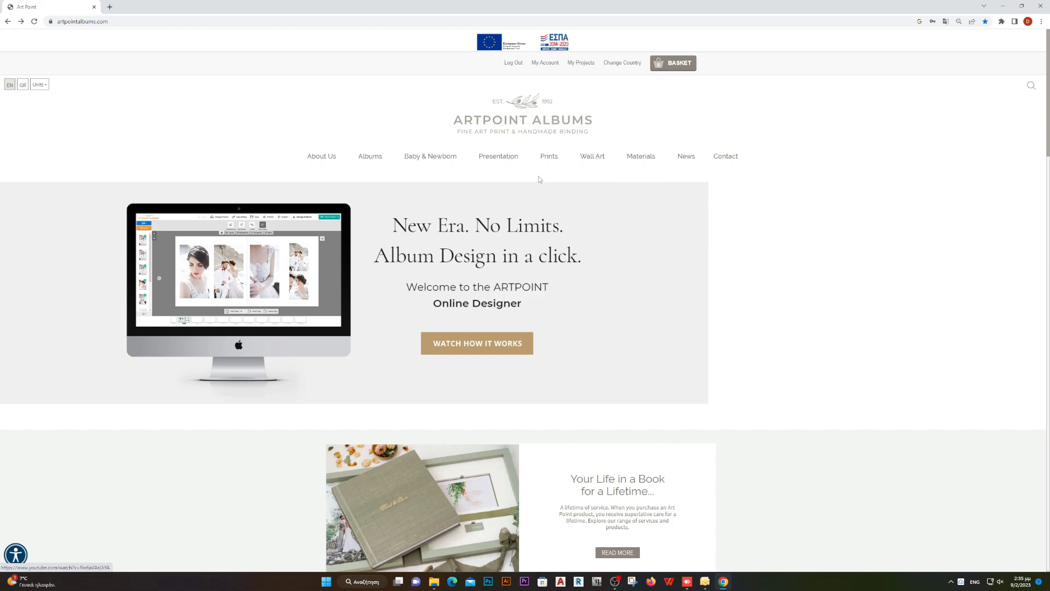
Step: Open the EK13-31 Collection product from the Timeless Collection of flushmount albums
mouse_move(372, 162)
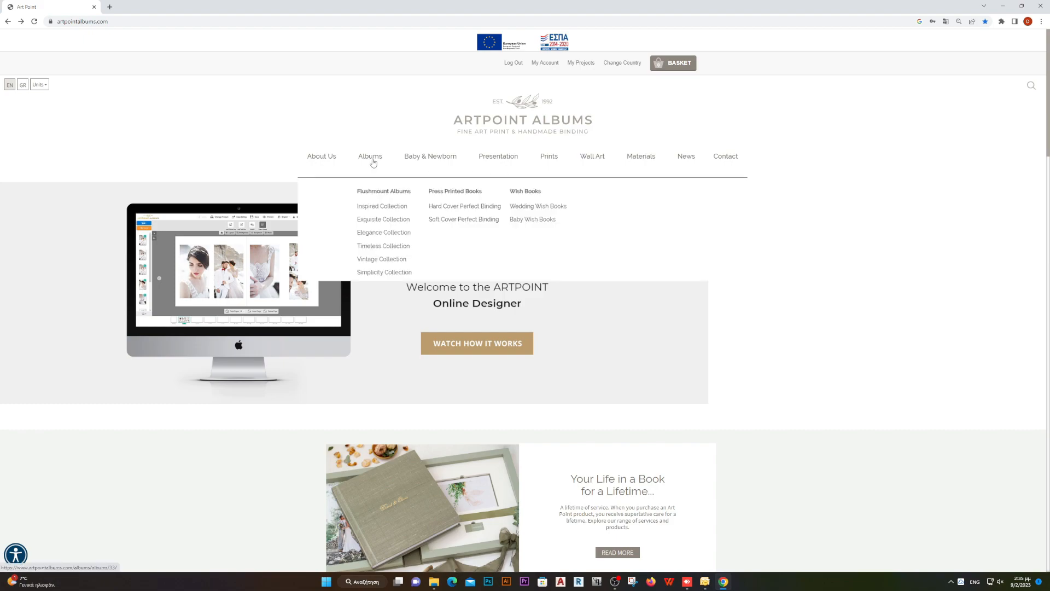
left_click(377, 248)
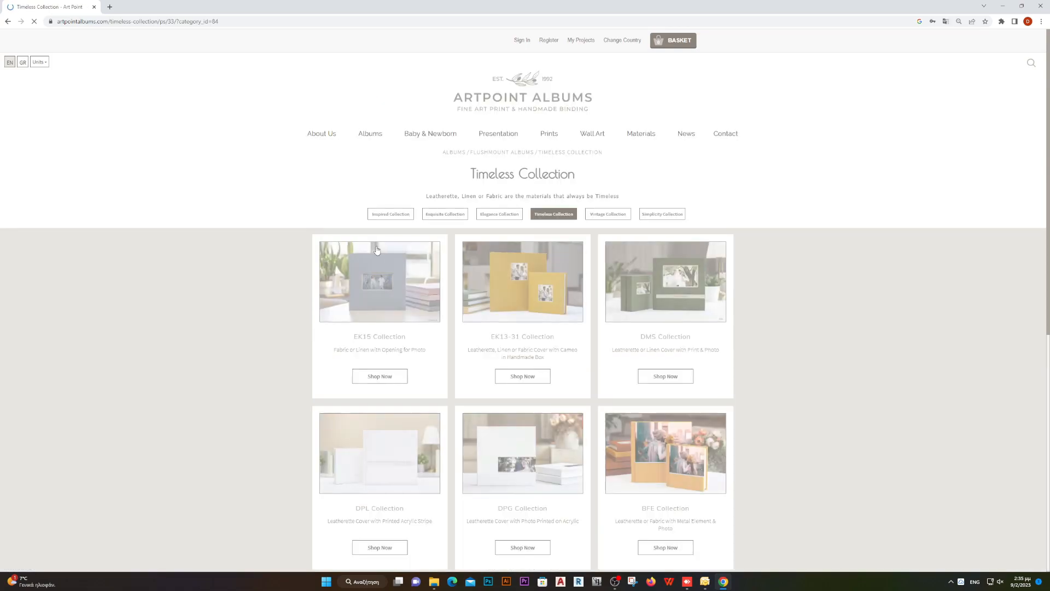
left_click(509, 264)
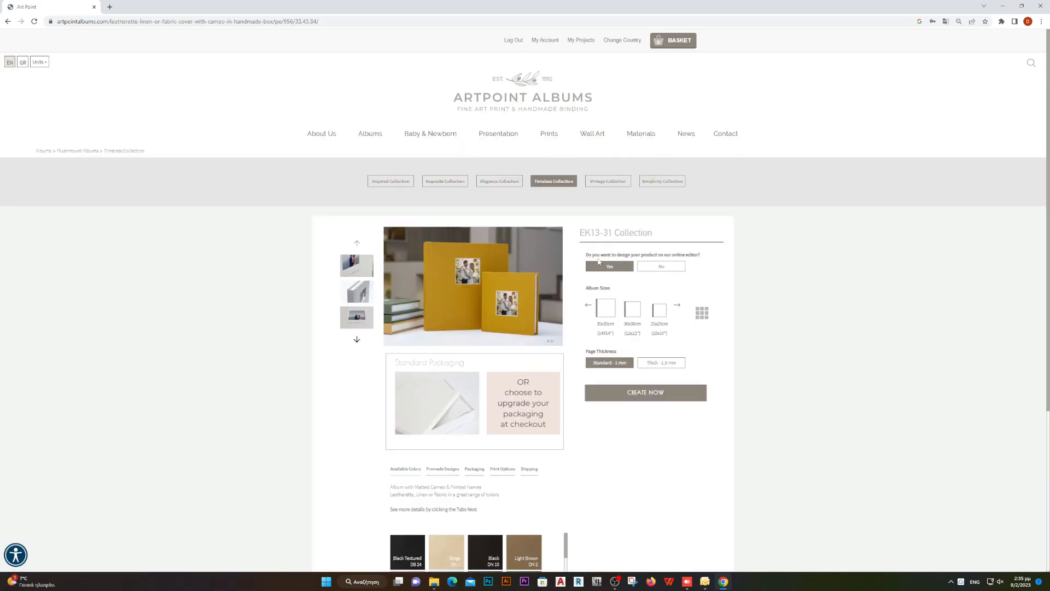
Step: Opt out of designing in the online editor and configure a 30x30cm album with Standard 1 mm pages and 11 spreads
left_click(661, 267)
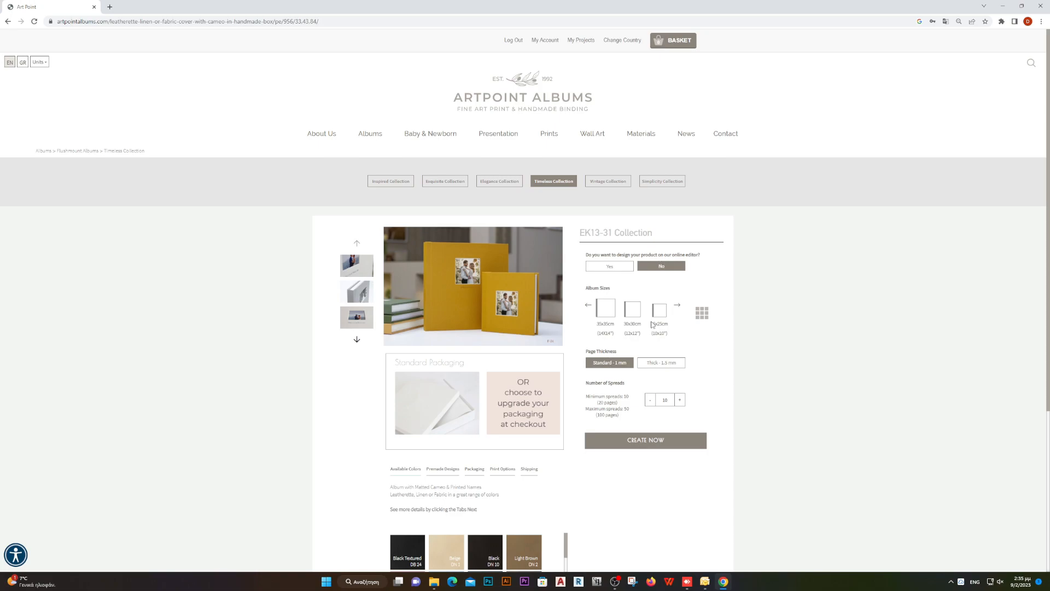
left_click(702, 313)
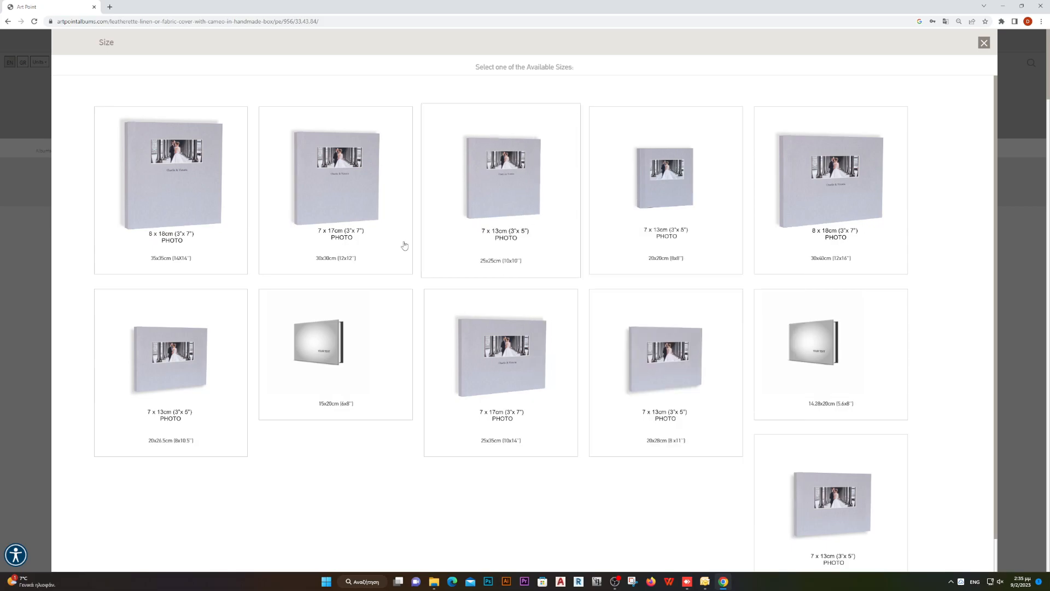
left_click(359, 181)
left_click(653, 362)
left_click(624, 363)
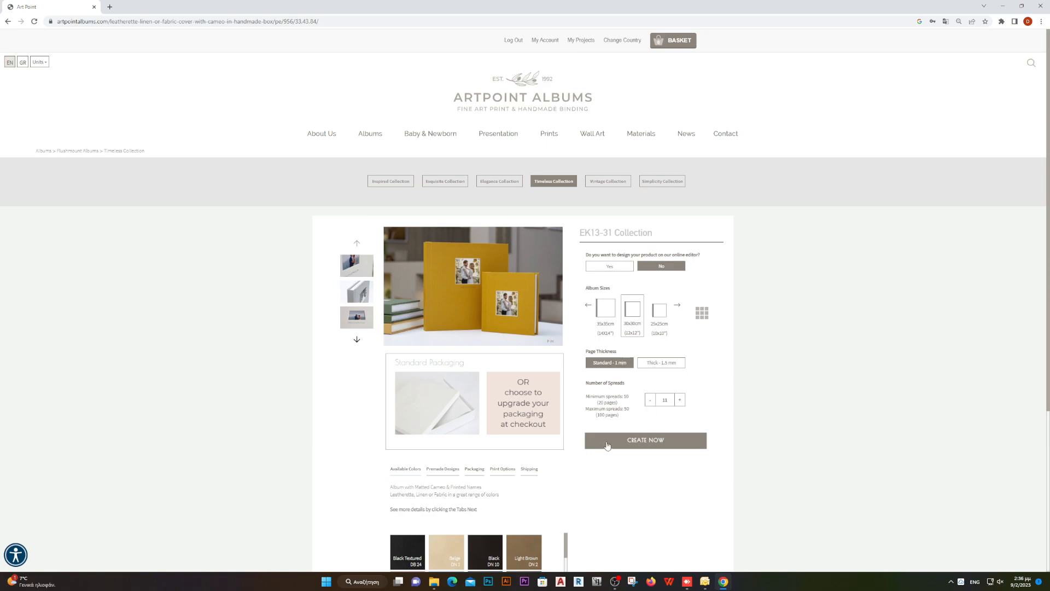
Step: Examine the album's product details: available colors, premade designs, packaging, print options and shipping
scroll(643, 471, "down", 2)
scroll(642, 485, "down", 3)
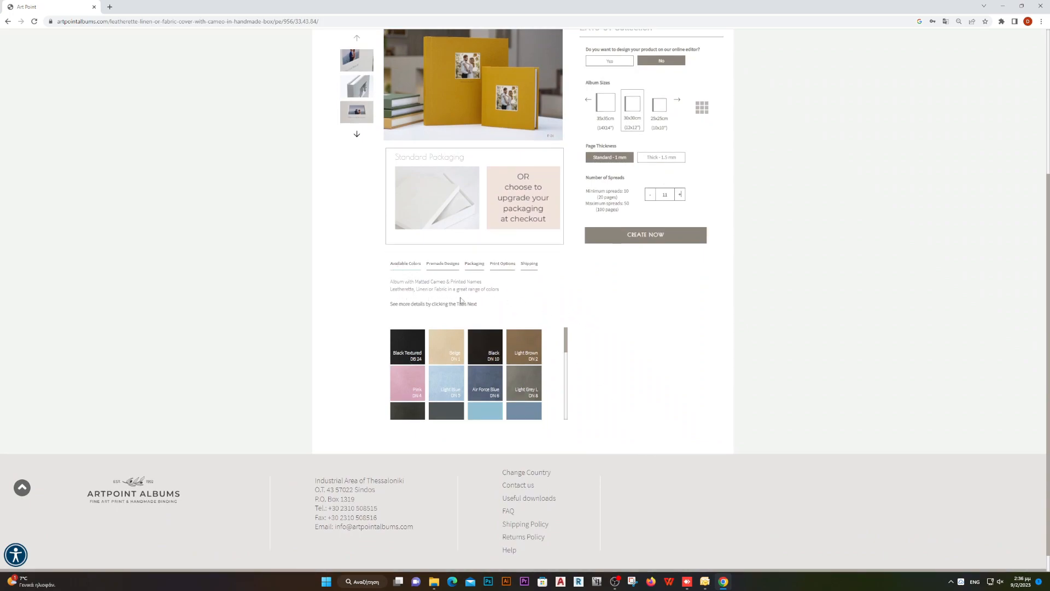
scroll(499, 343, "down", 5)
scroll(499, 342, "down", 2)
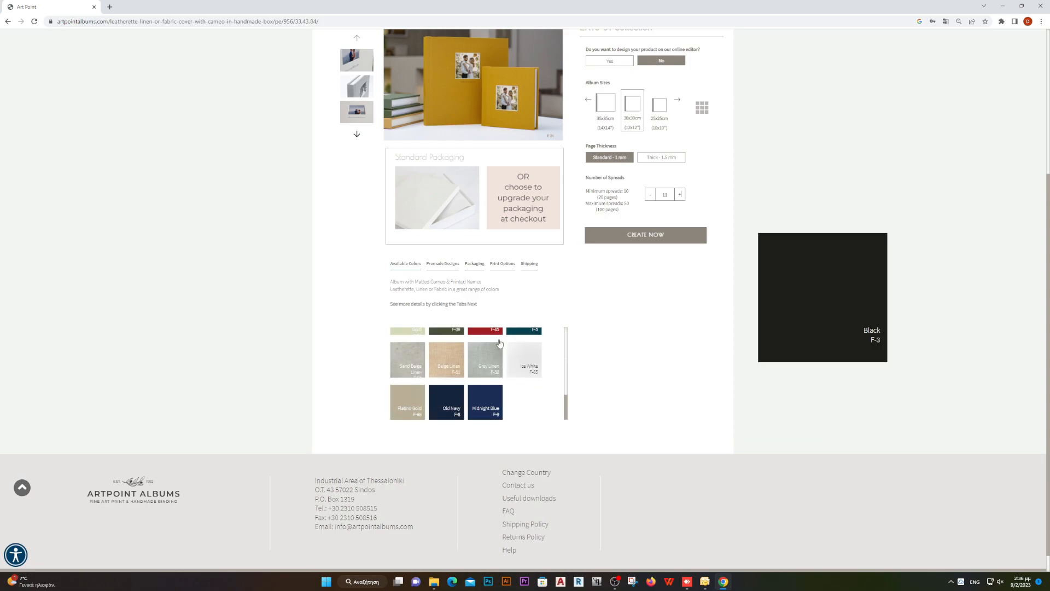
left_click(447, 268)
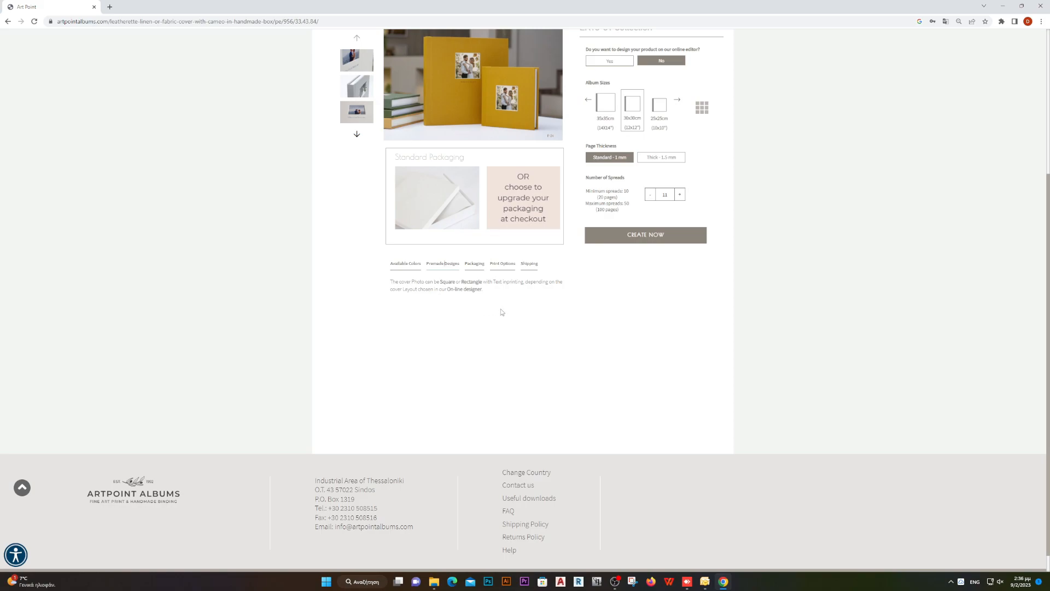
left_click(475, 264)
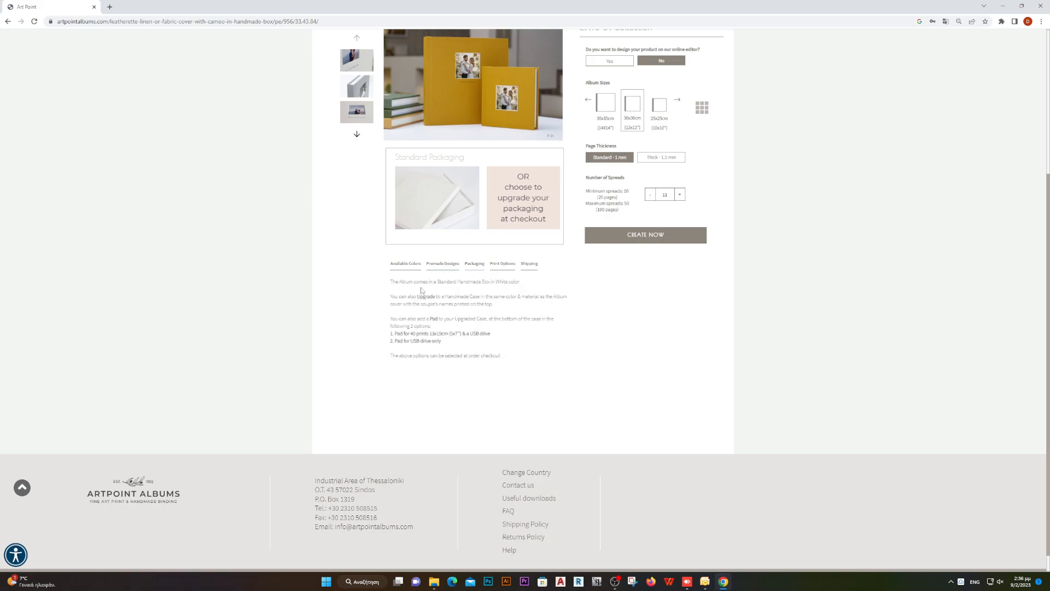
left_click(510, 267)
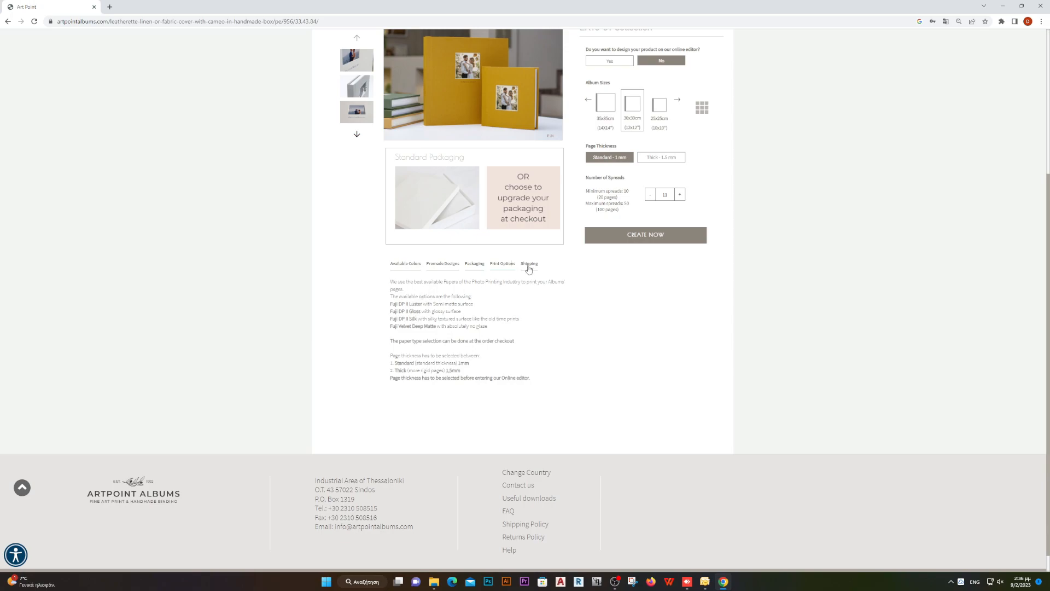
left_click(529, 267)
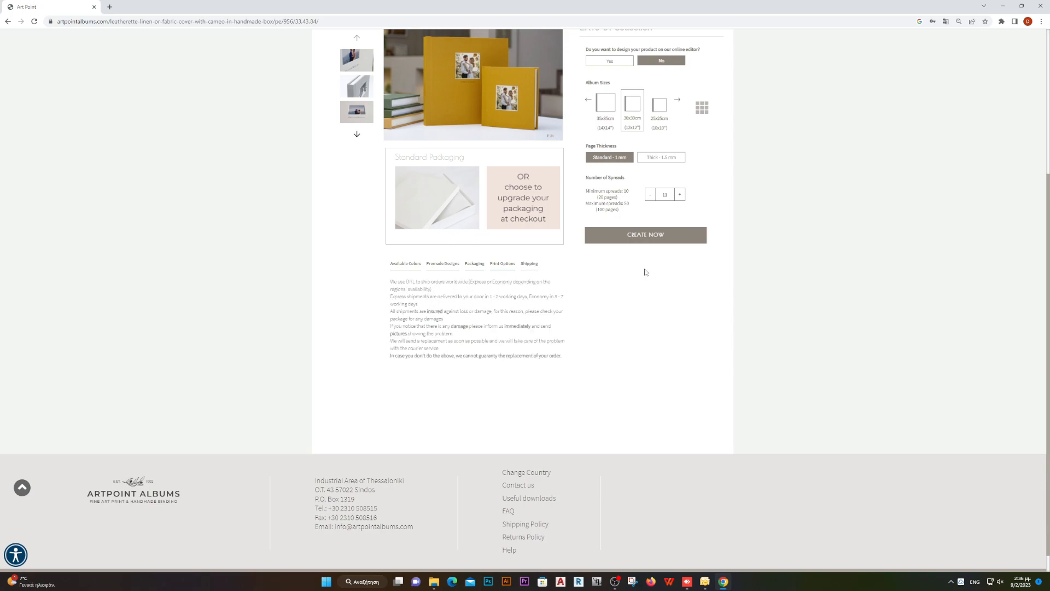
Step: Start creating the configured album and open its Options & Extras
left_click(652, 241)
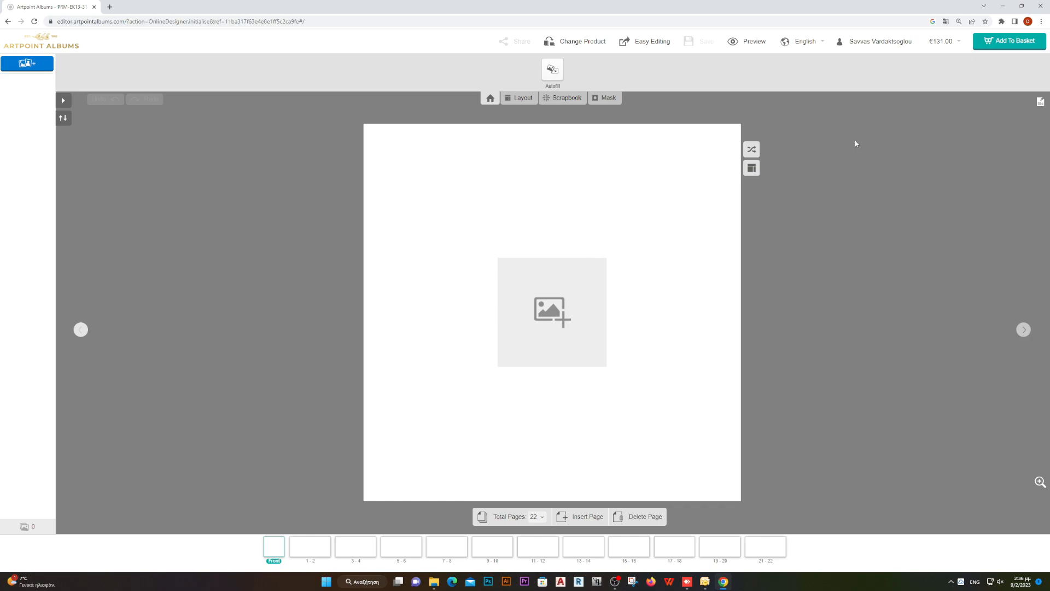
left_click(959, 46)
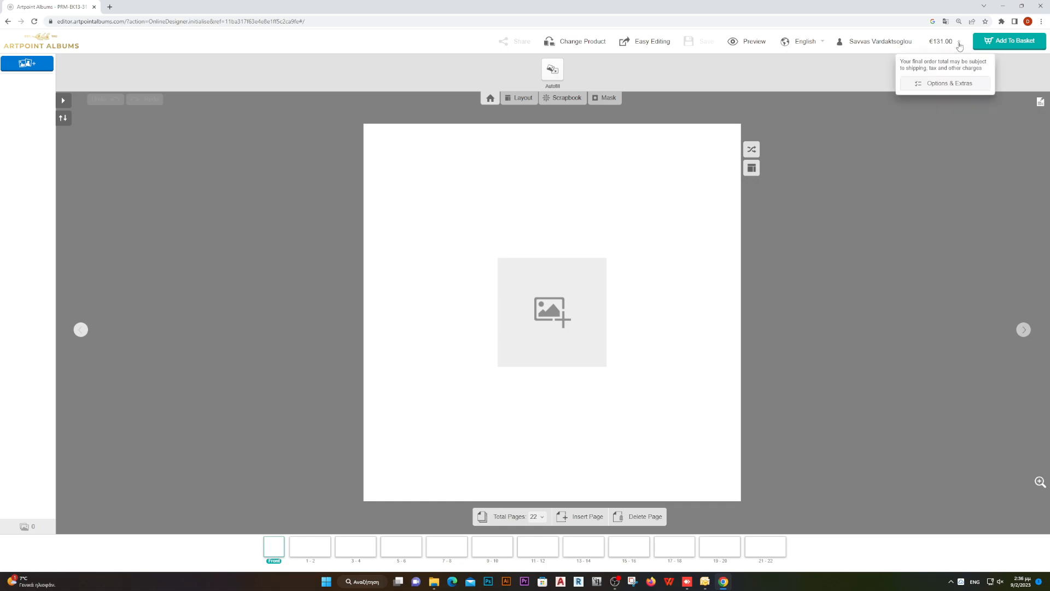
left_click(945, 86)
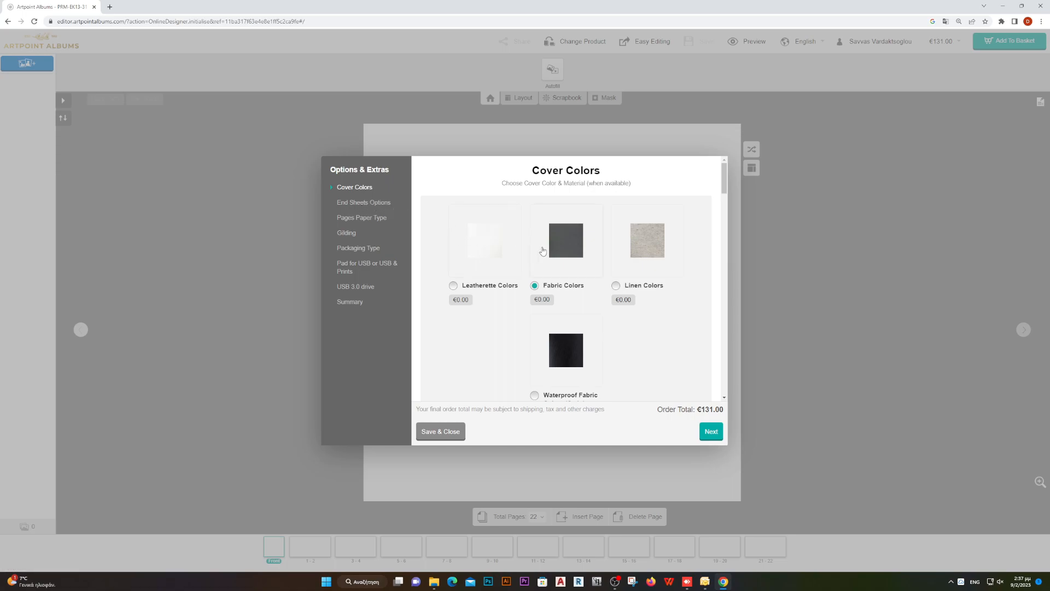
Step: Examine the cover materials and the available fabric cover colors
scroll(543, 257, "down", 1)
scroll(543, 257, "down", 3)
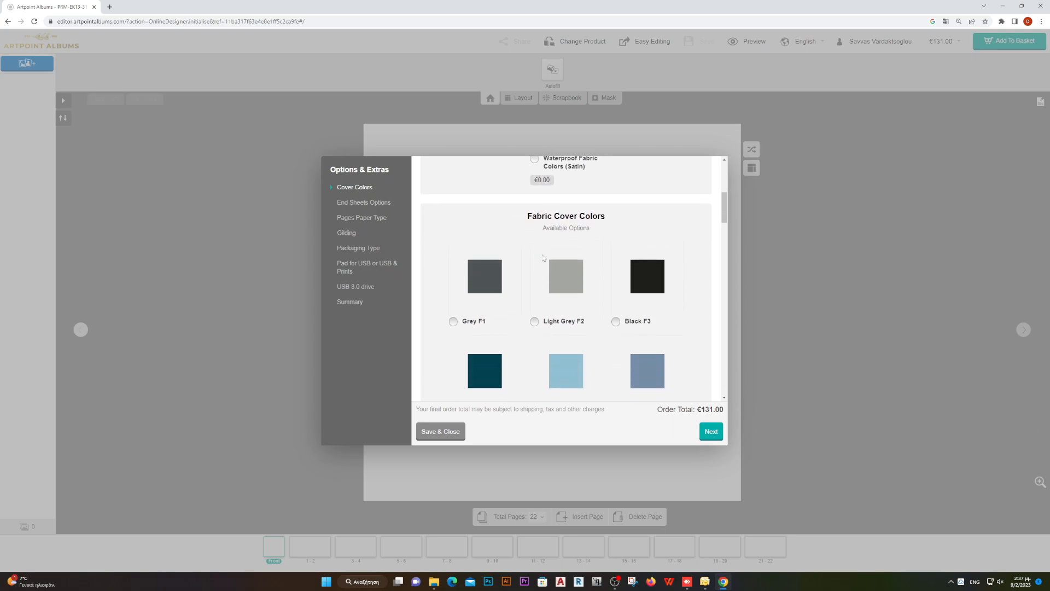
scroll(542, 257, "up", 2)
scroll(543, 258, "up", 2)
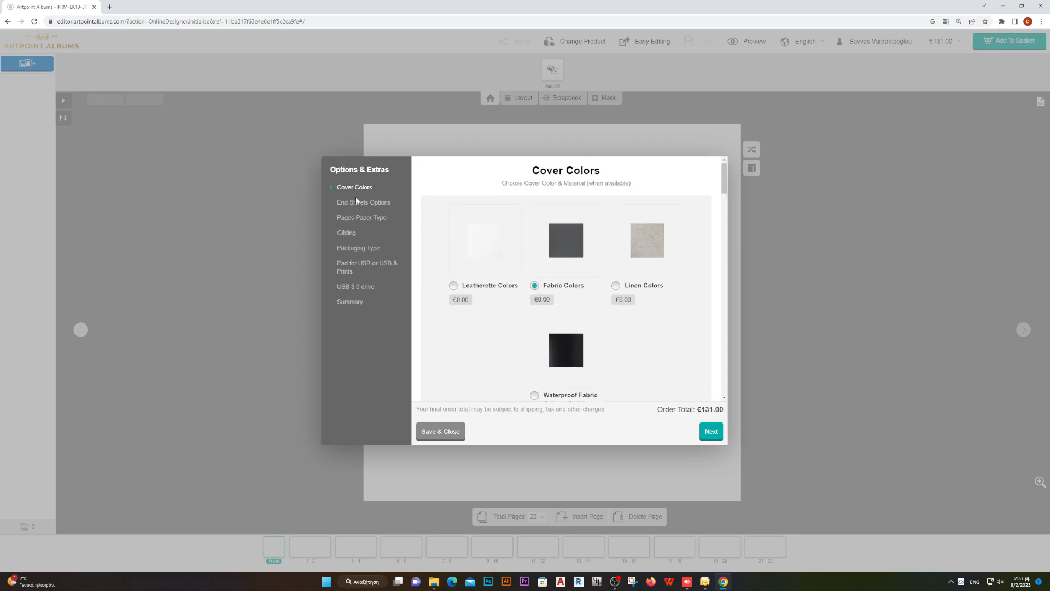
scroll(566, 292, "down", 1)
scroll(566, 291, "down", 5)
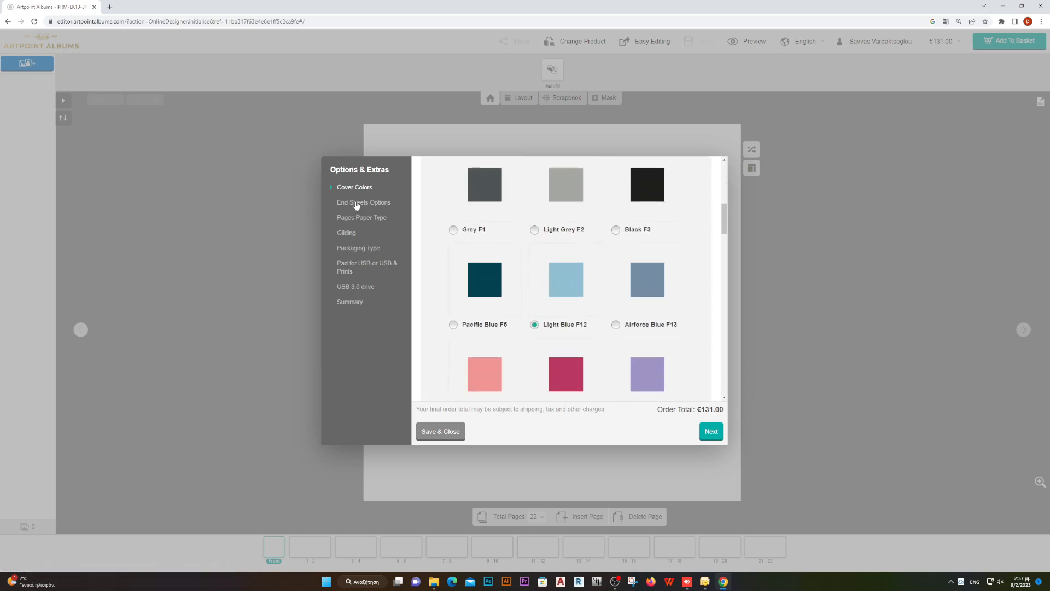
Step: Review the end sheet choices and the paper types for the album pages
left_click(378, 204)
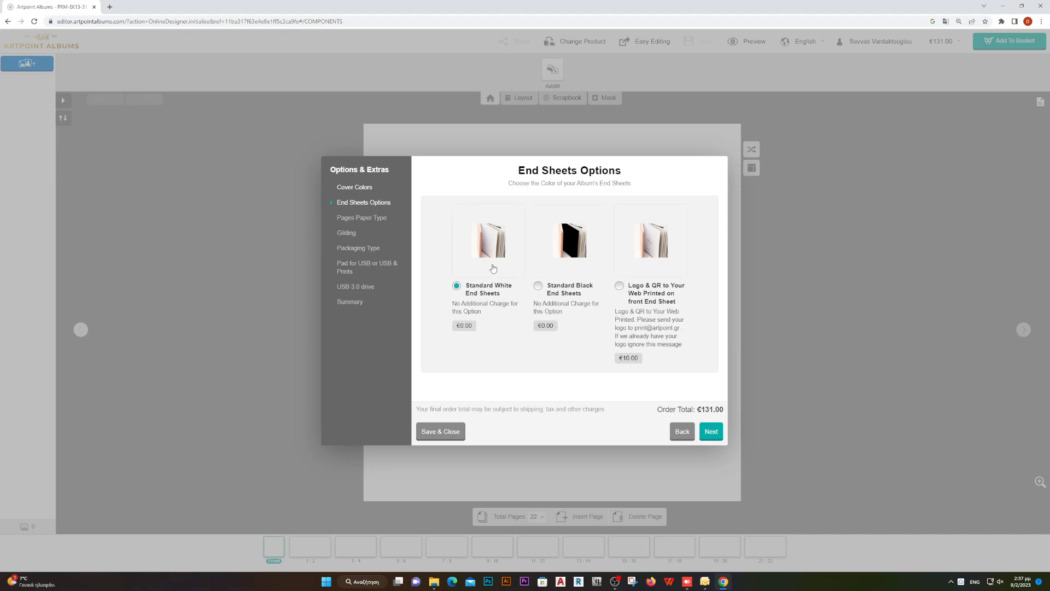
left_click(351, 219)
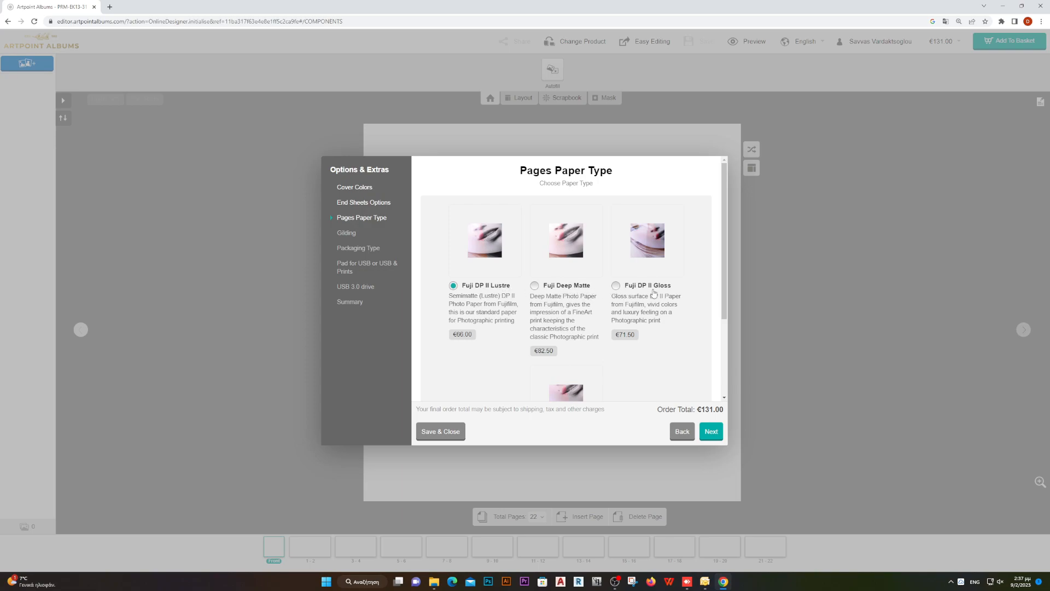
scroll(611, 301, "down", 2)
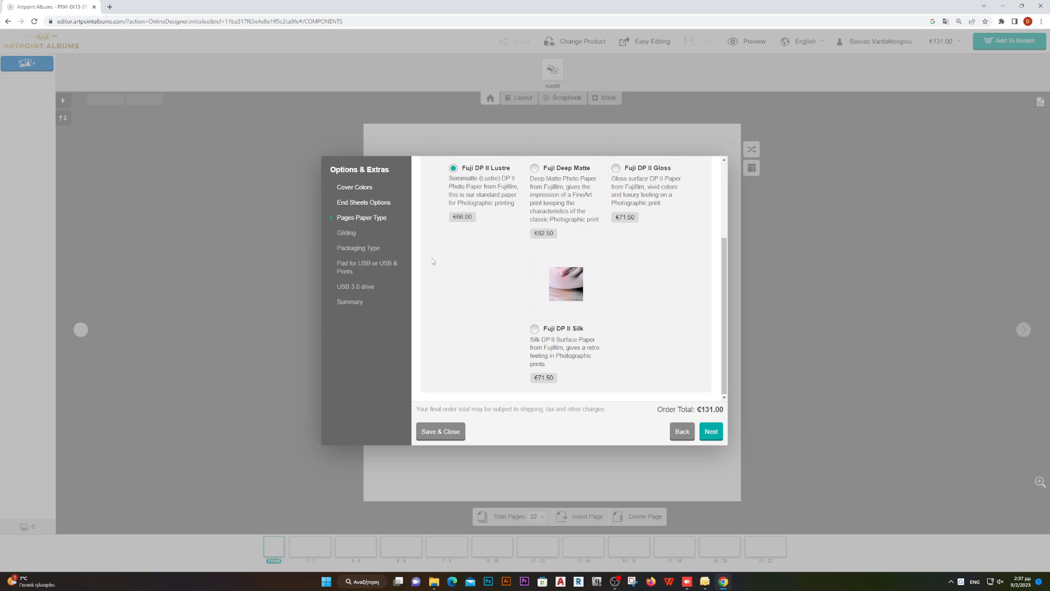
Step: Review the gilding choices and the packaging types offered for the album
left_click(352, 235)
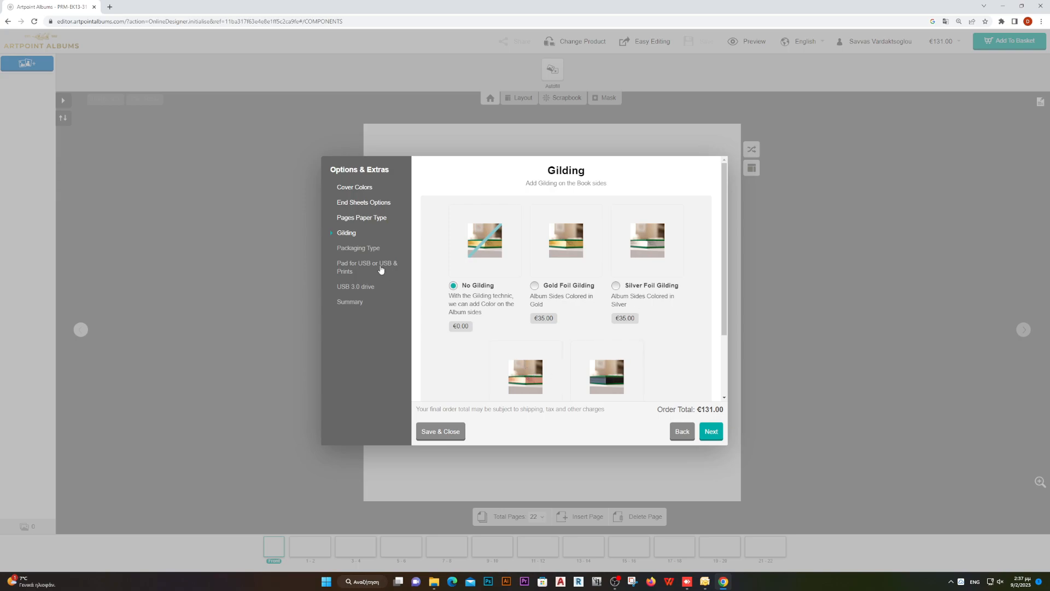
left_click(356, 252)
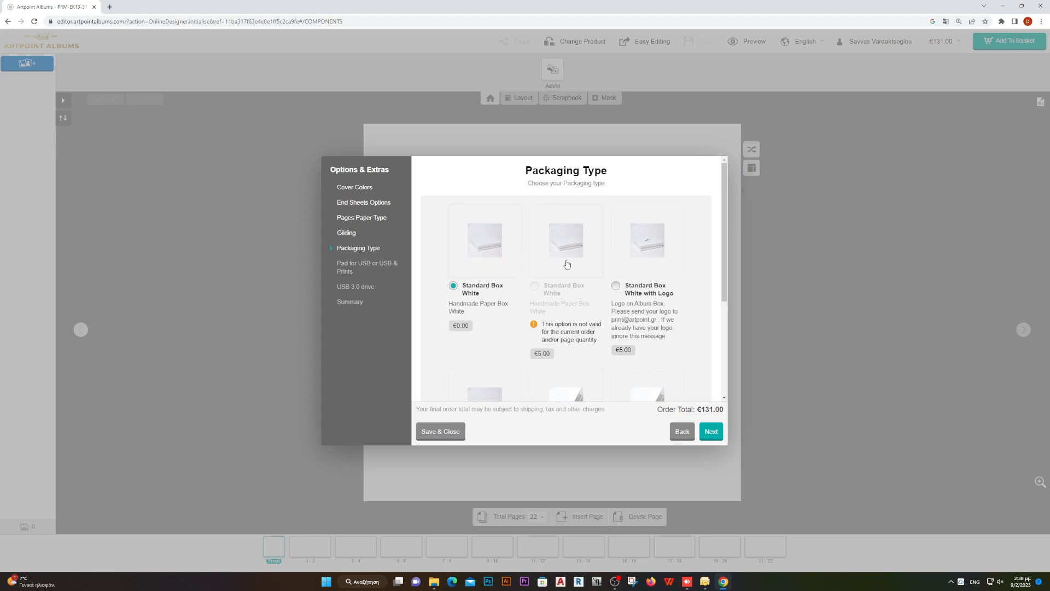
scroll(567, 265, "down", 1)
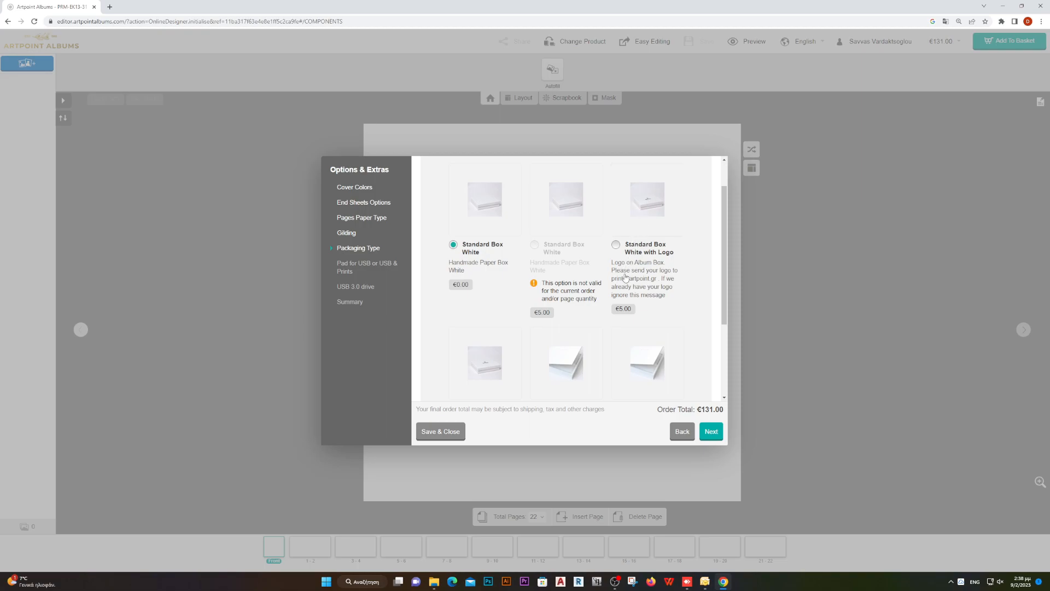
scroll(618, 280, "down", 1)
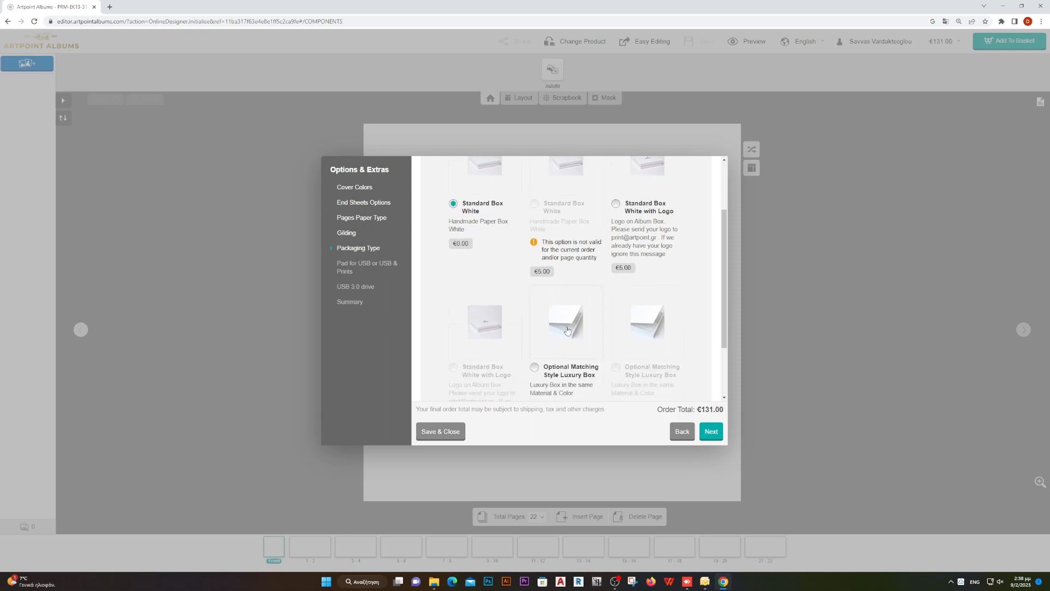
Step: Review the pad options for USB or prints and the USB 3.0 drive options, then leave Options & Extras
left_click(379, 269)
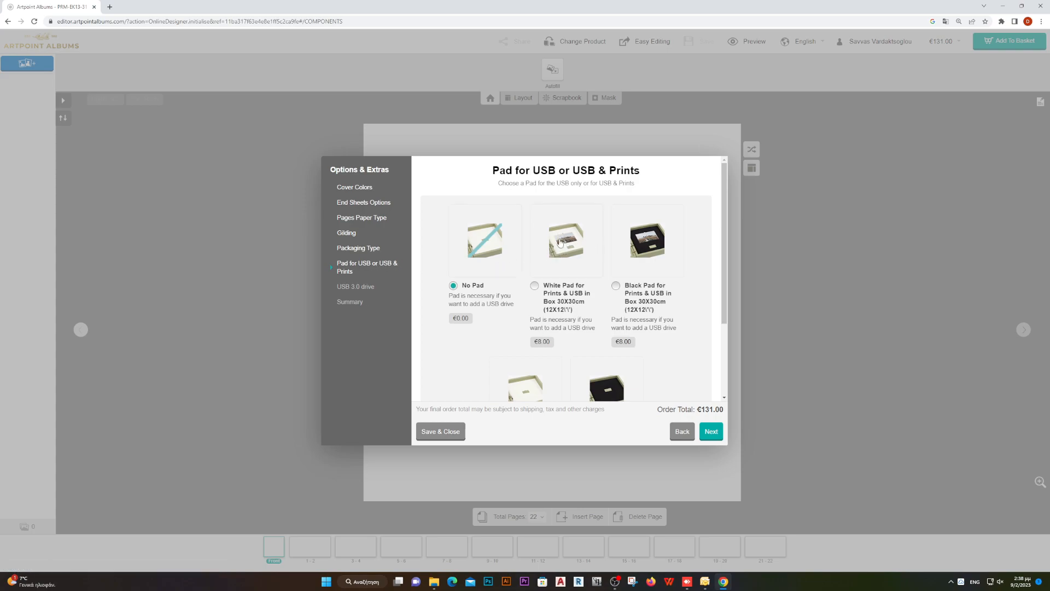
scroll(649, 250, "down", 1)
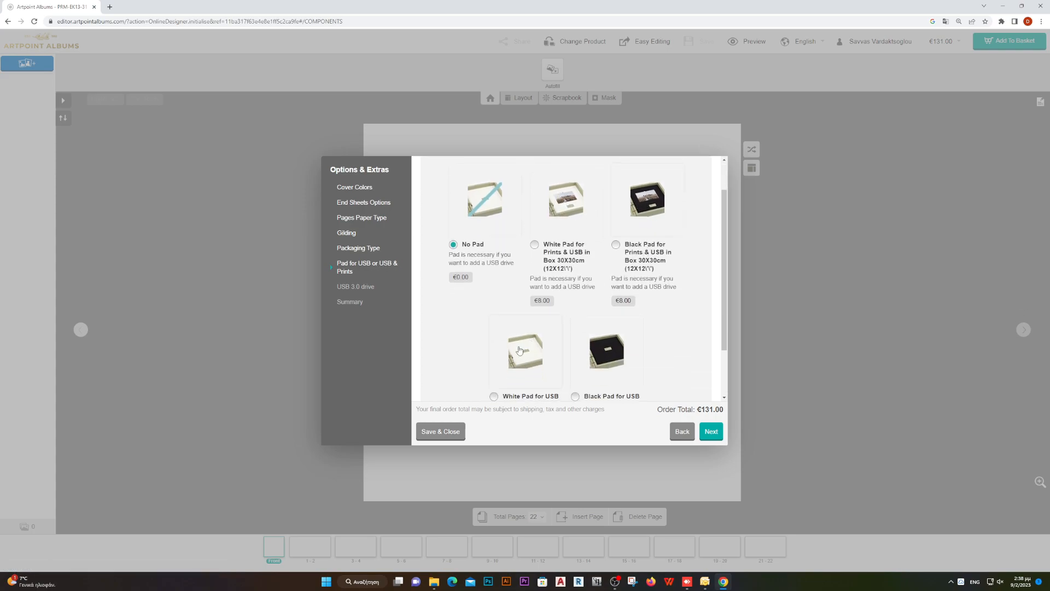
scroll(636, 353, "down", 1)
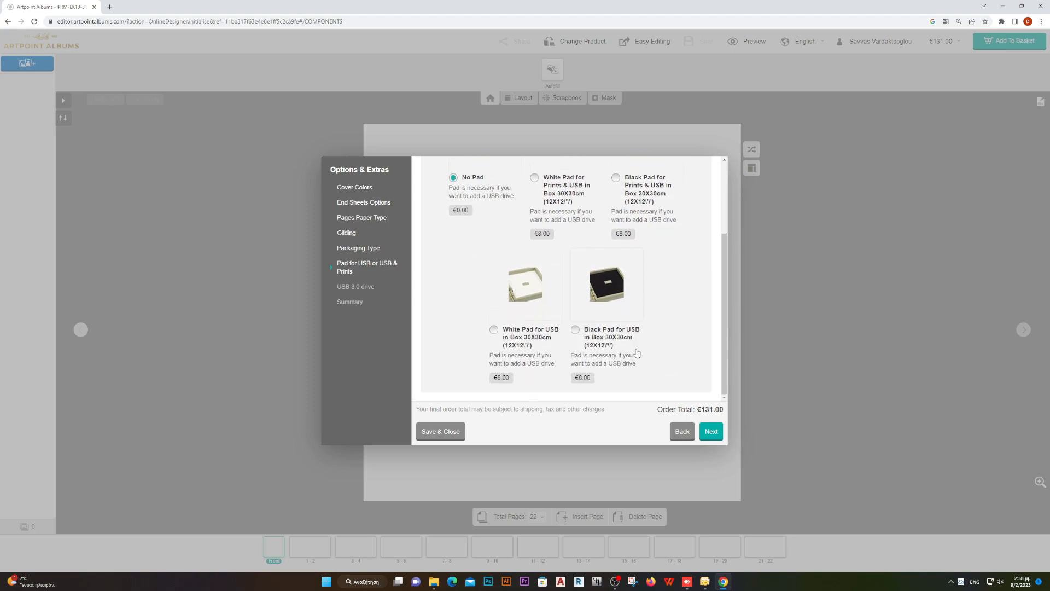
scroll(636, 353, "up", 2)
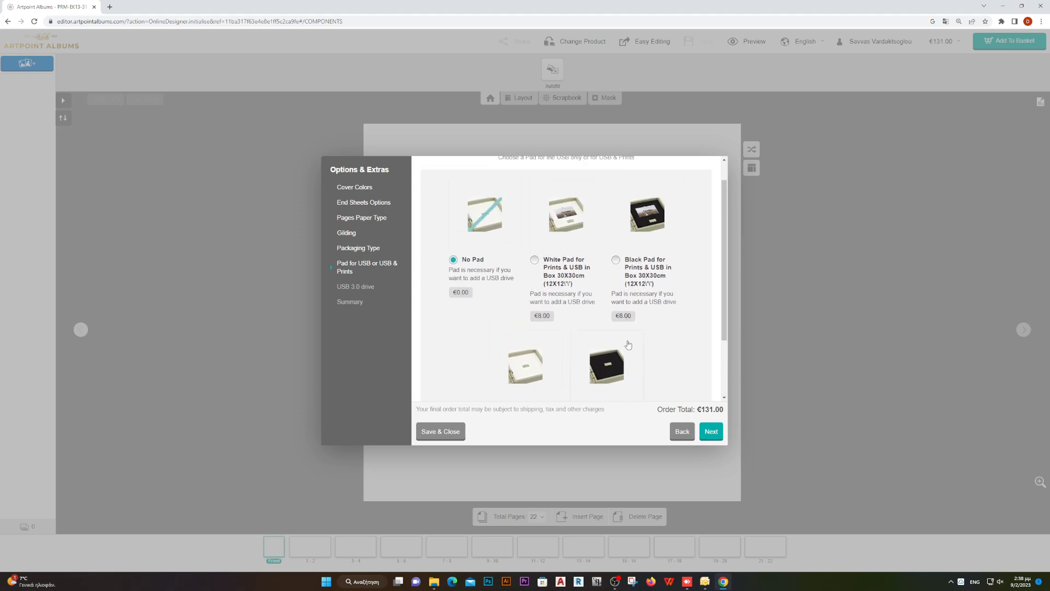
left_click(363, 288)
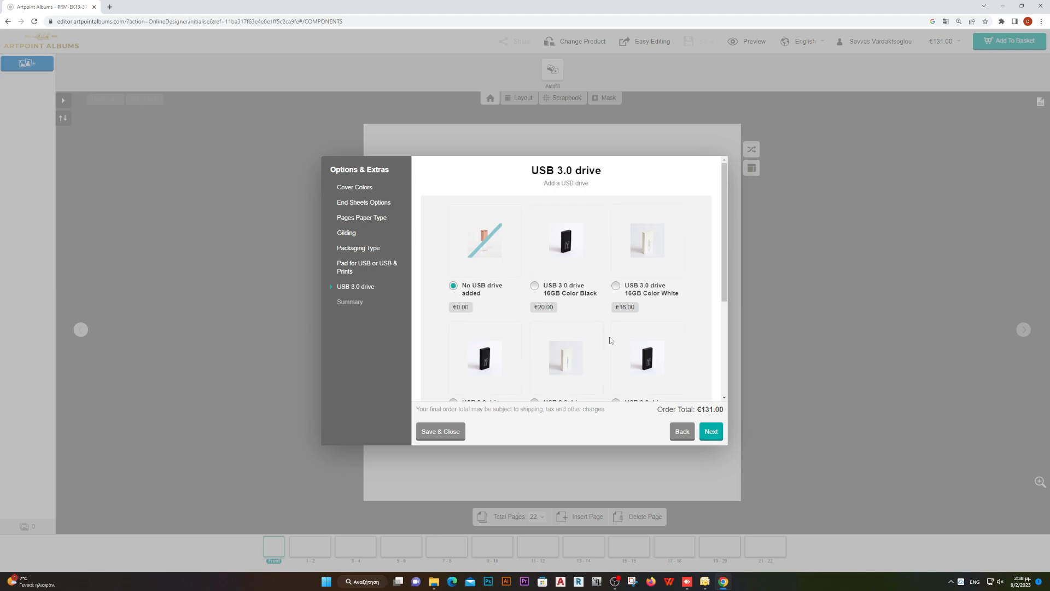
scroll(611, 339, "down", 2)
scroll(580, 340, "down", 1)
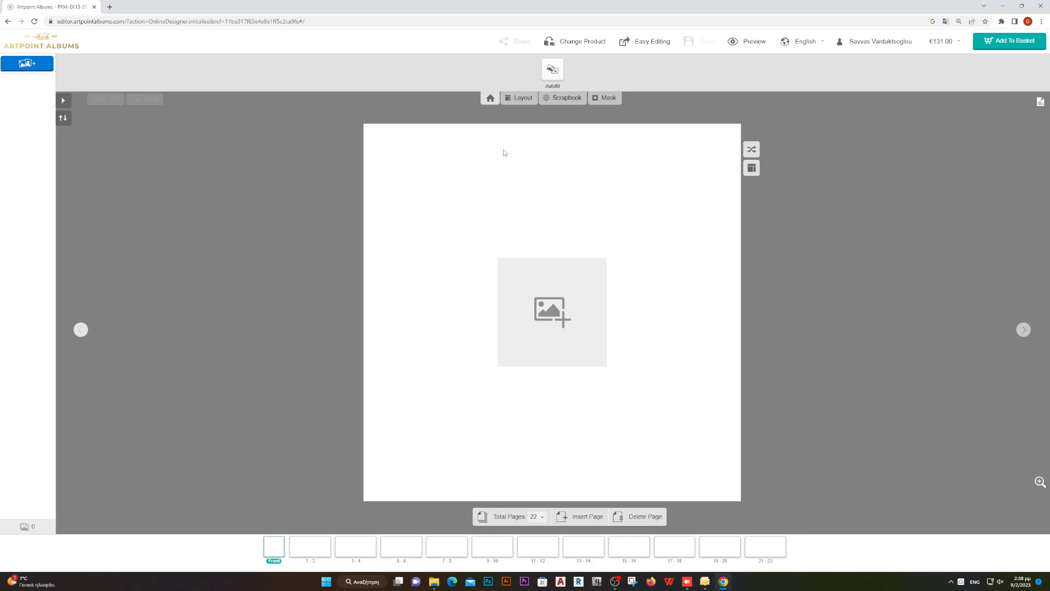
Step: Apply the front cover layout with a square photo placeholder above the "Name & Name" text, trying another layout along the way
left_click(520, 100)
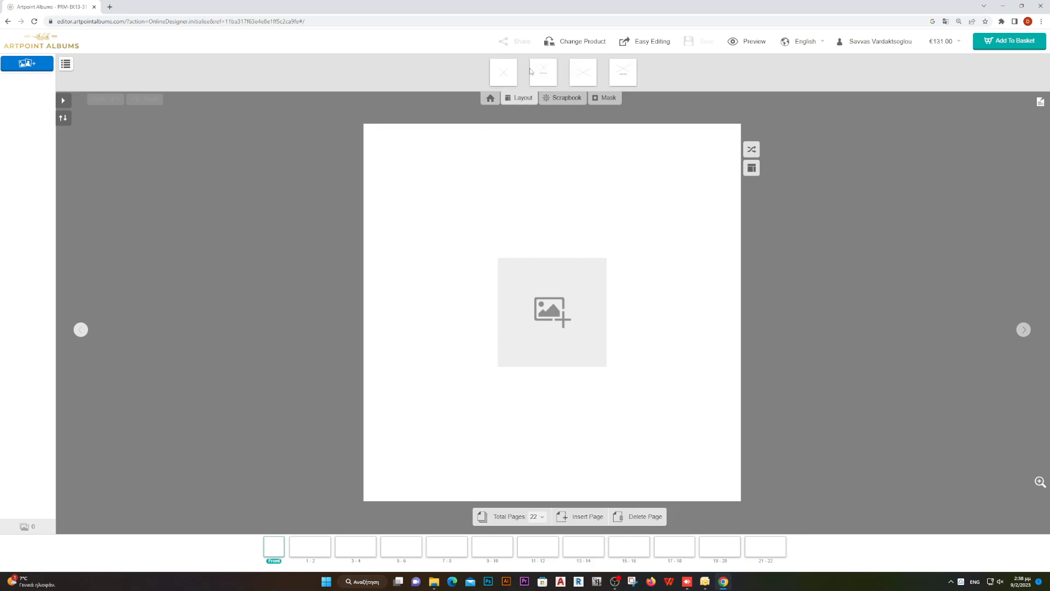
left_click_drag(543, 72, 548, 218)
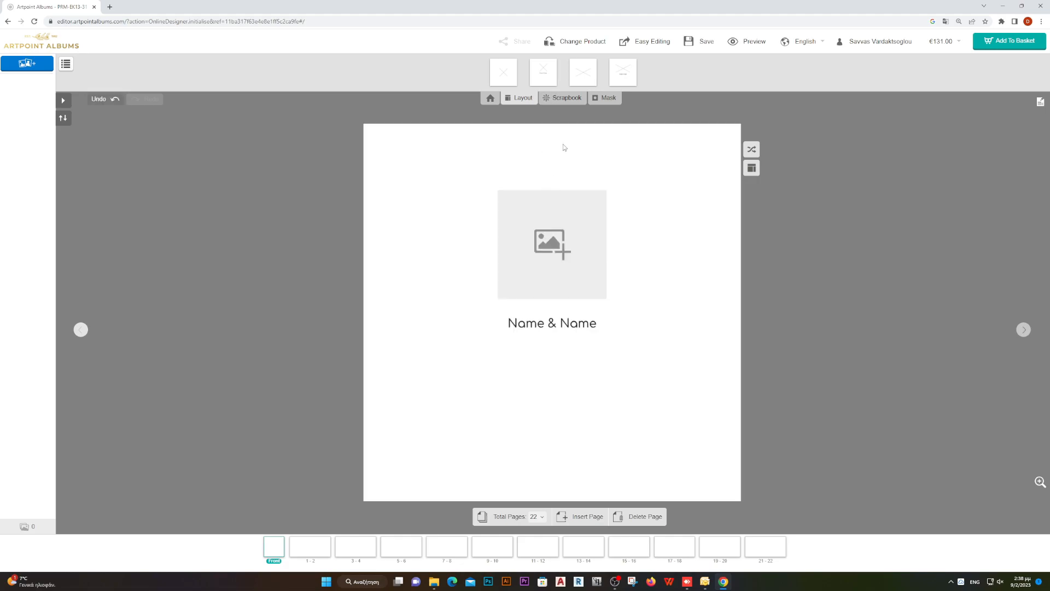
left_click_drag(576, 72, 585, 236)
left_click_drag(543, 73, 547, 236)
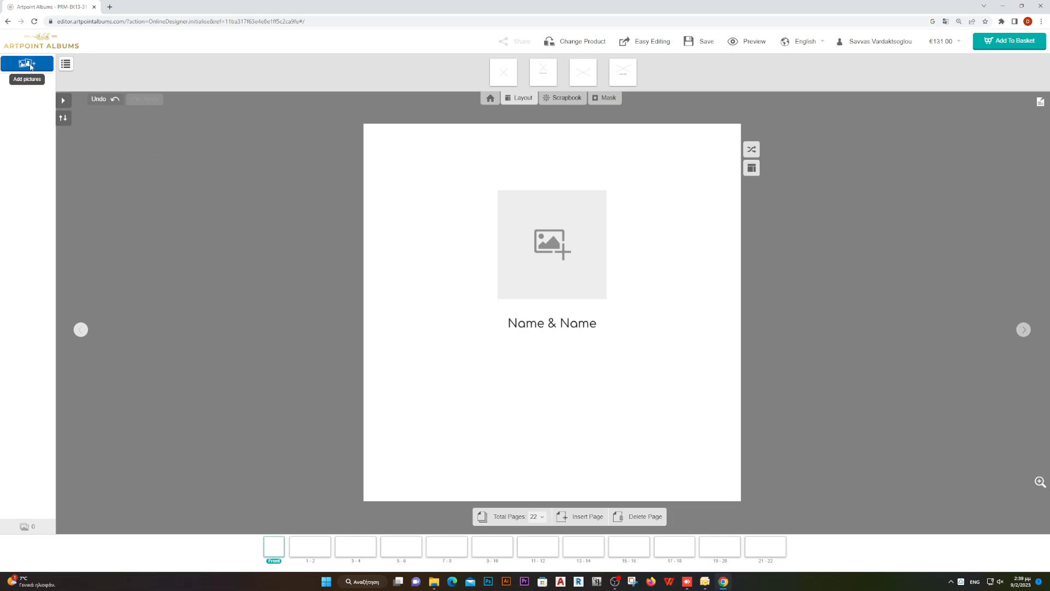
Step: Upload all the pictures from the ALBUM folder in the Pictures library to the project
left_click(28, 64)
left_click(433, 316)
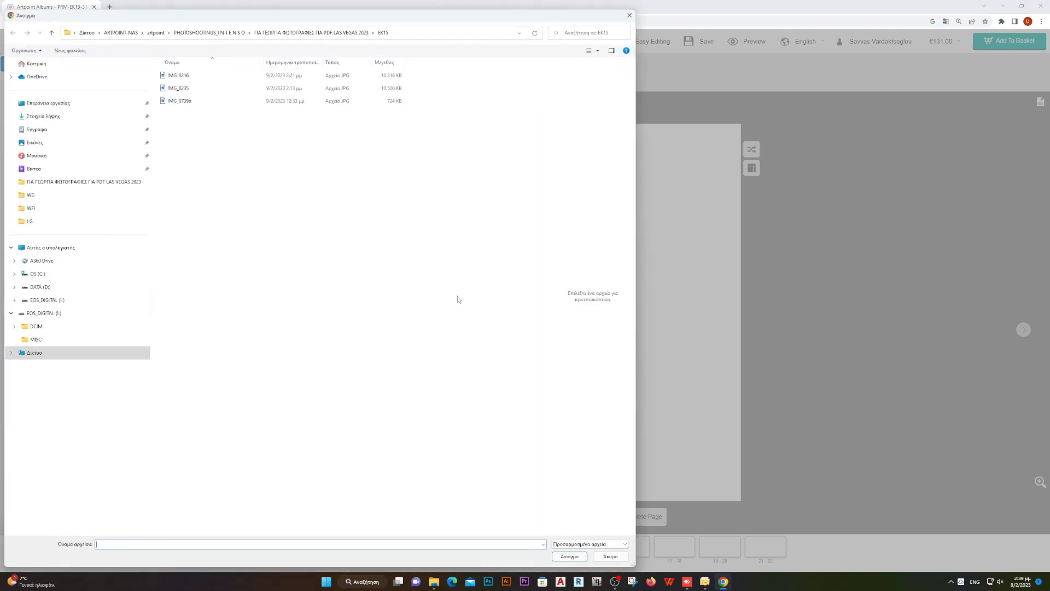
left_click(38, 144)
double_click(171, 88)
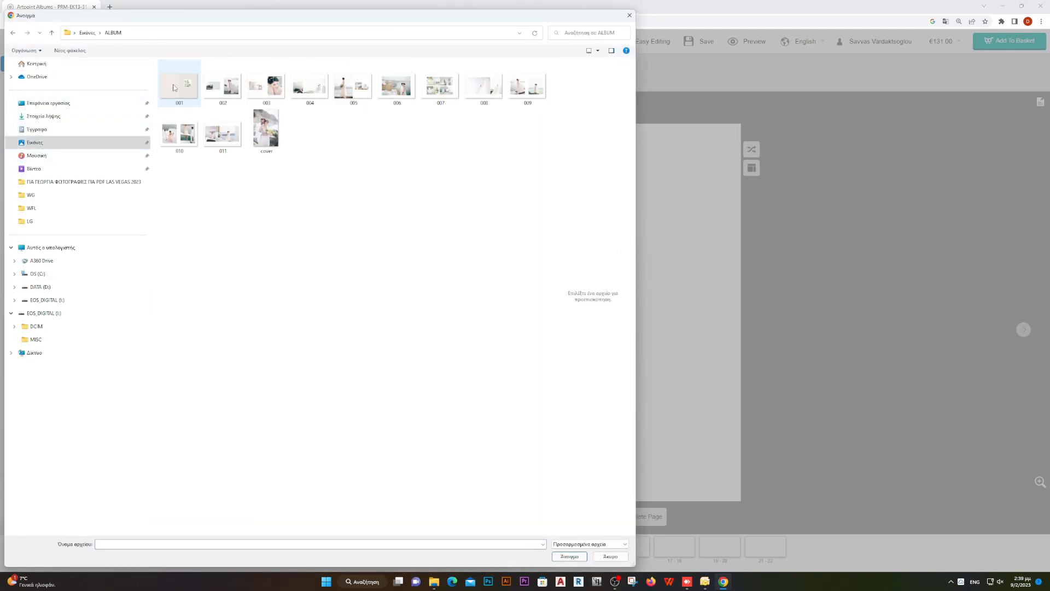
key("ctrl+a")
left_click(569, 556)
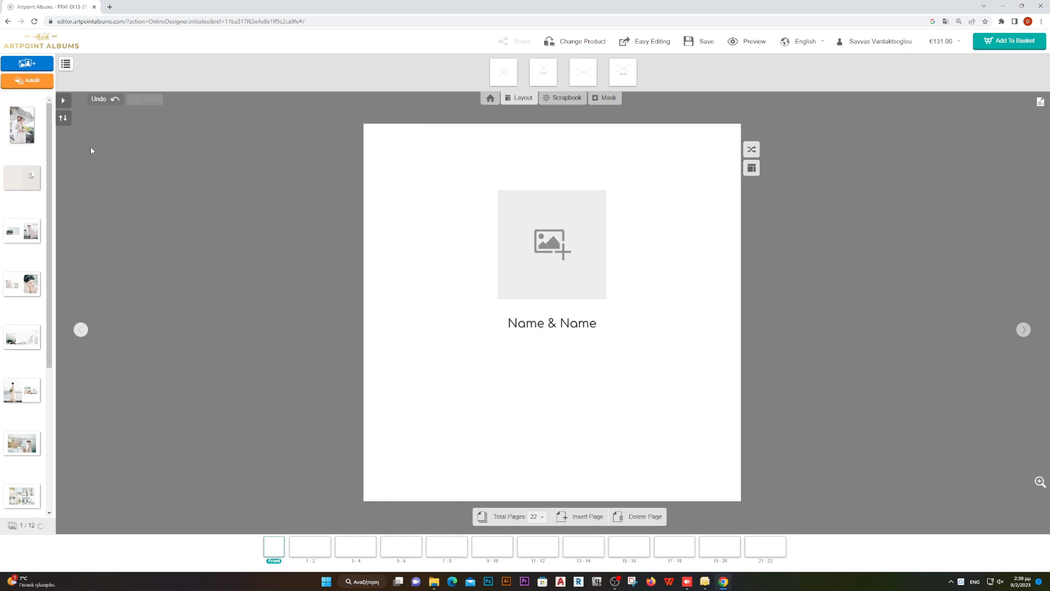
Step: Sort the uploaded pictures by file name and place the cover portrait in the front cover's picture placeholder
left_click(63, 119)
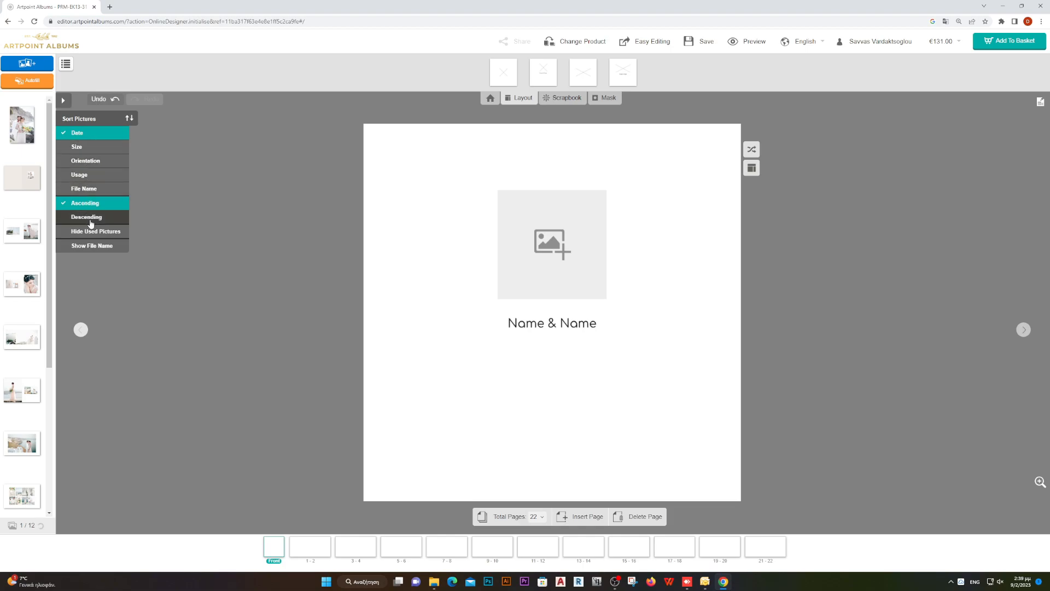
left_click(96, 190)
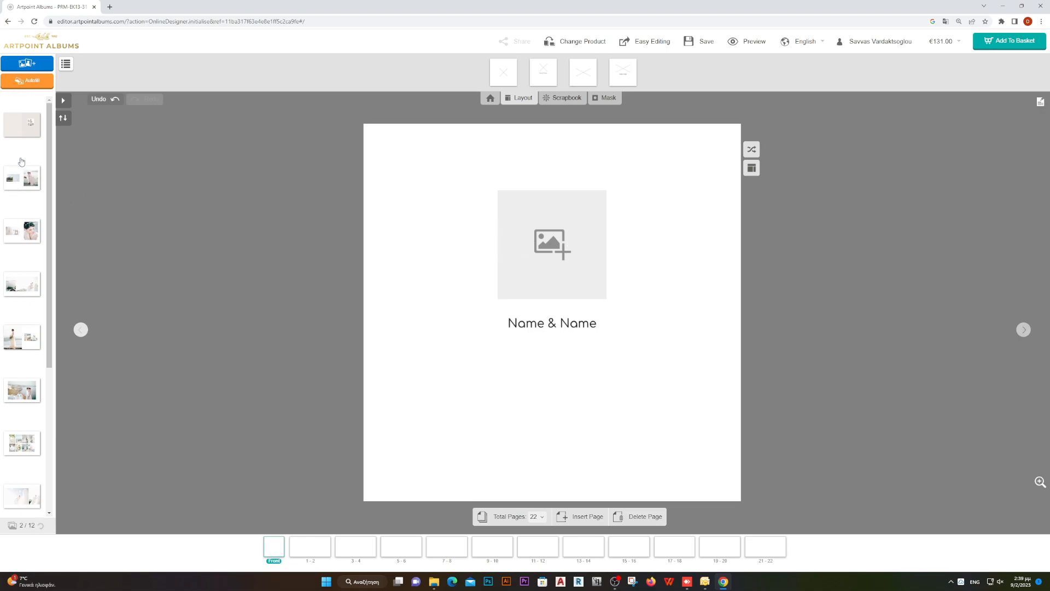
scroll(25, 178, "down", 4)
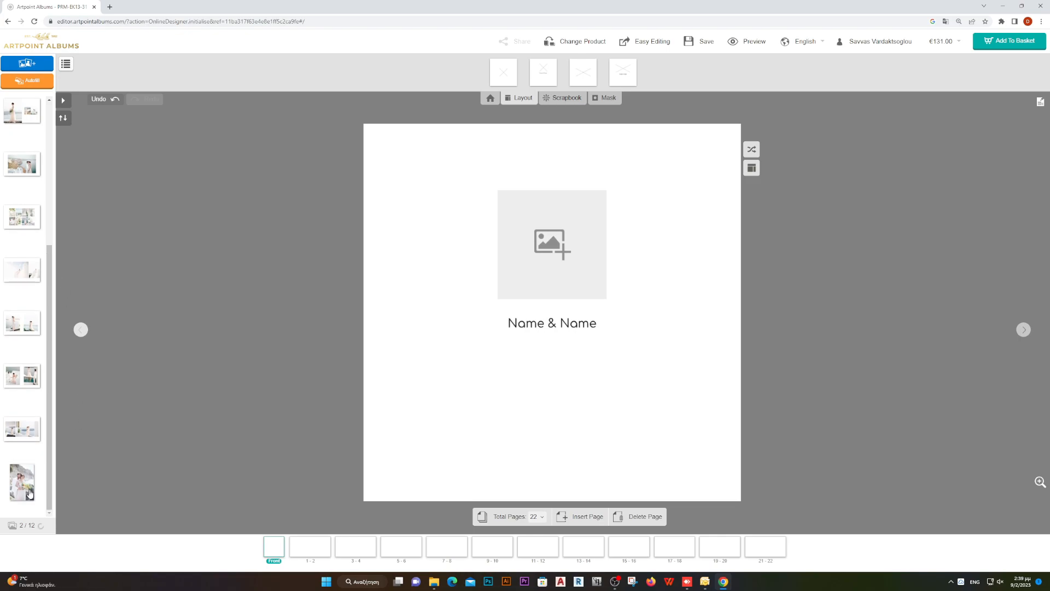
left_click_drag(22, 485, 555, 237)
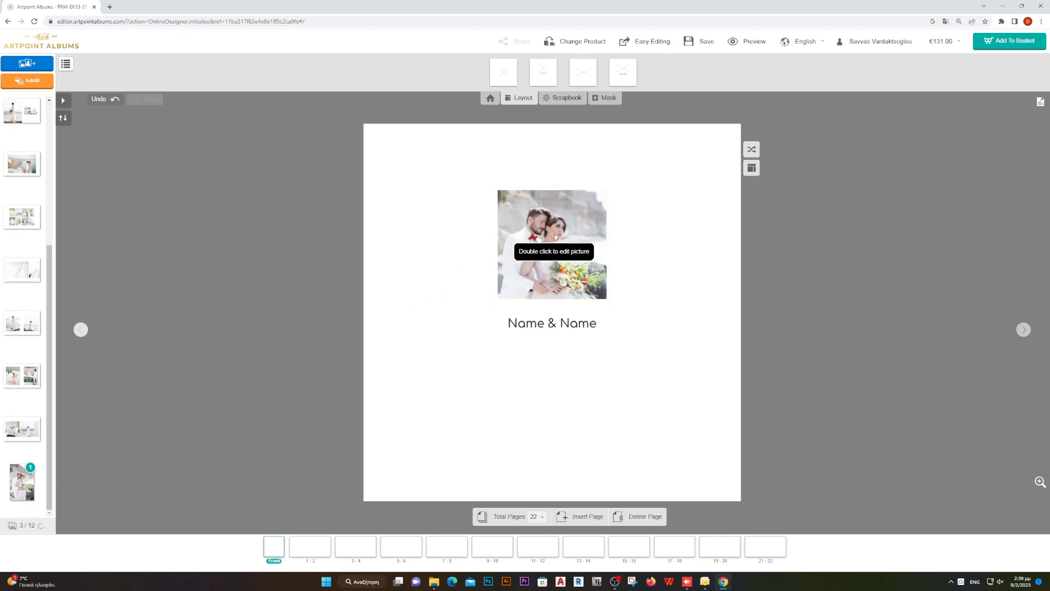
Step: Autofill the album's inner spreads with the uploaded pictures
scroll(25, 309, "up", 5)
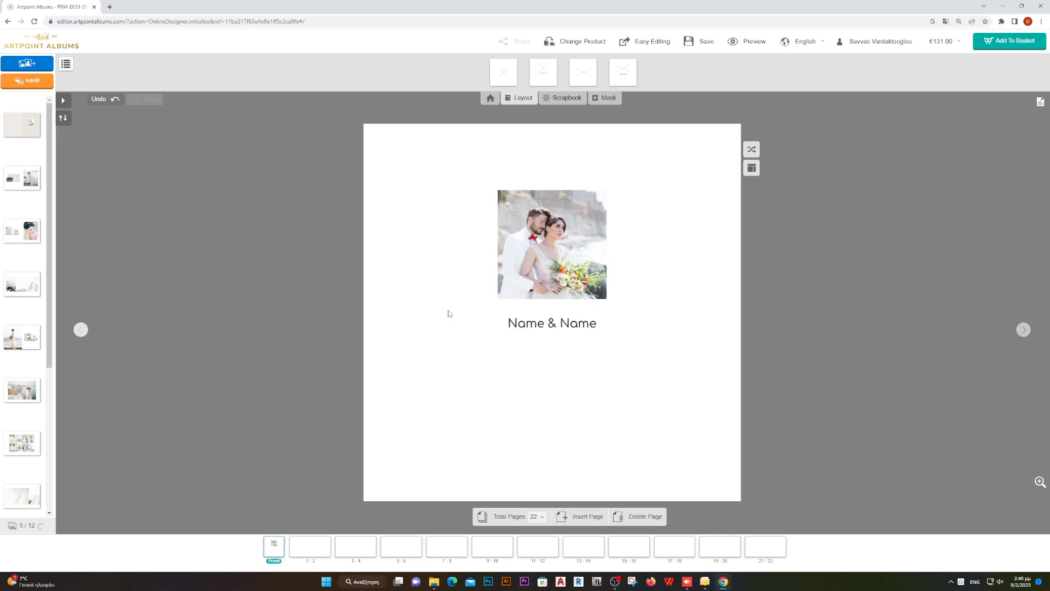
left_click(27, 82)
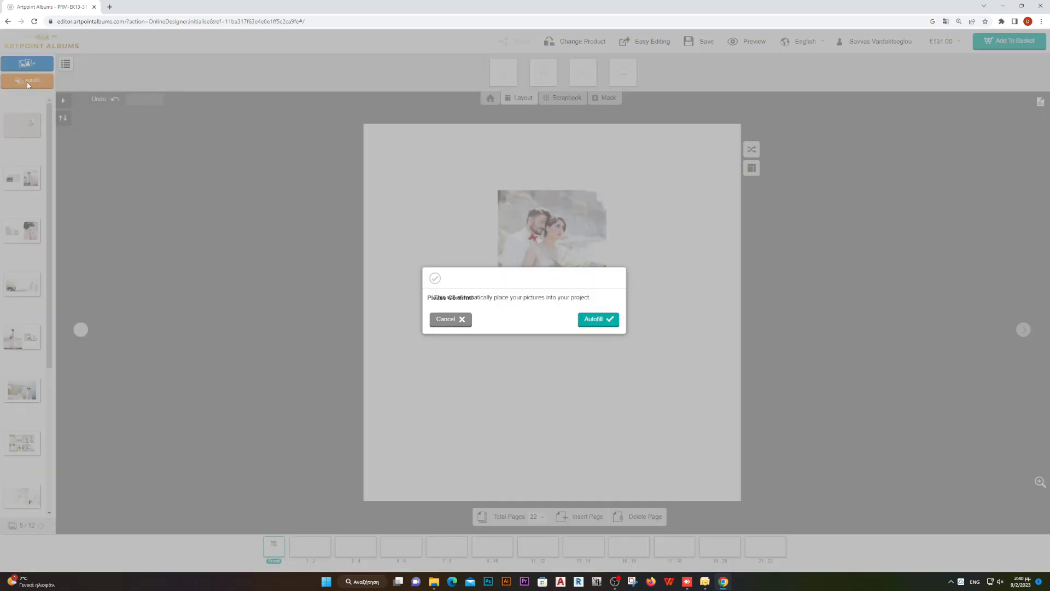
left_click(600, 319)
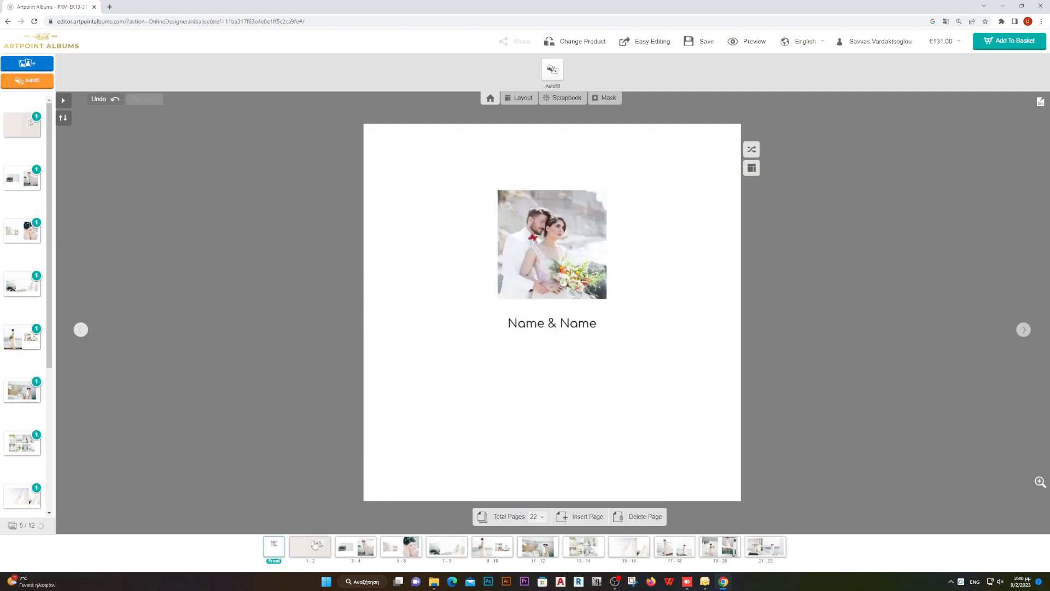
mouse_move(497, 549)
left_mouse_down()
mouse_move(458, 551)
mouse_move(497, 552)
left_mouse_up()
Step: Review the album's Options & Extras from Cover Colors through to the Summary, then save and close them
left_click(955, 46)
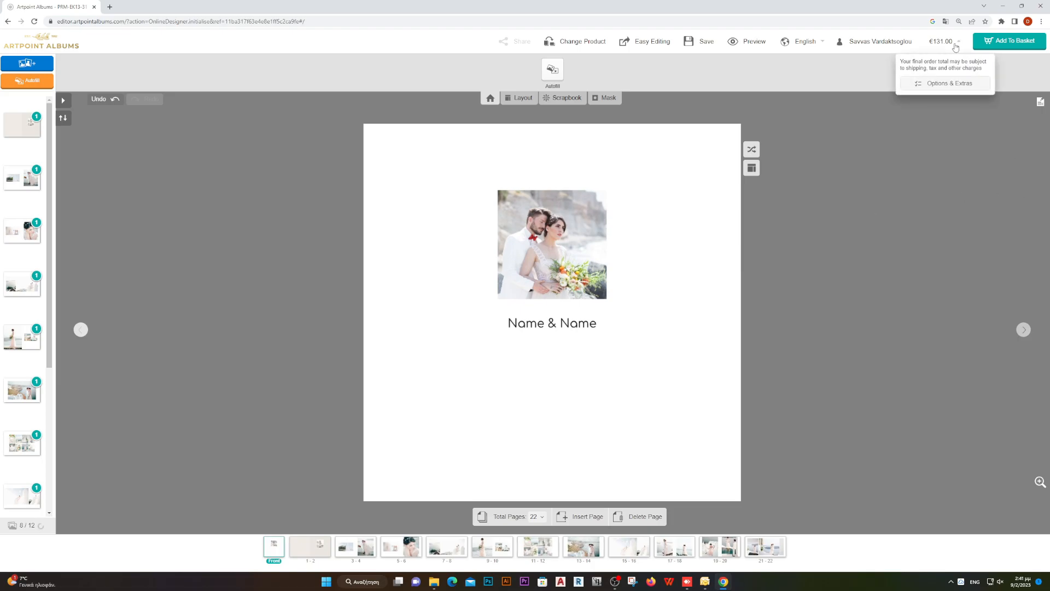
left_click(943, 87)
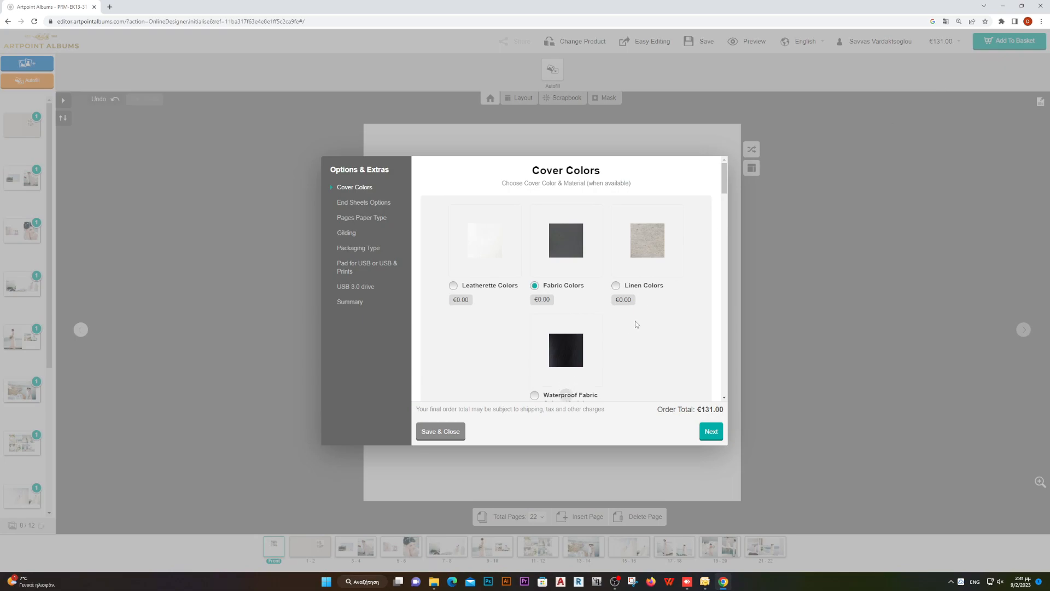
left_click(709, 432)
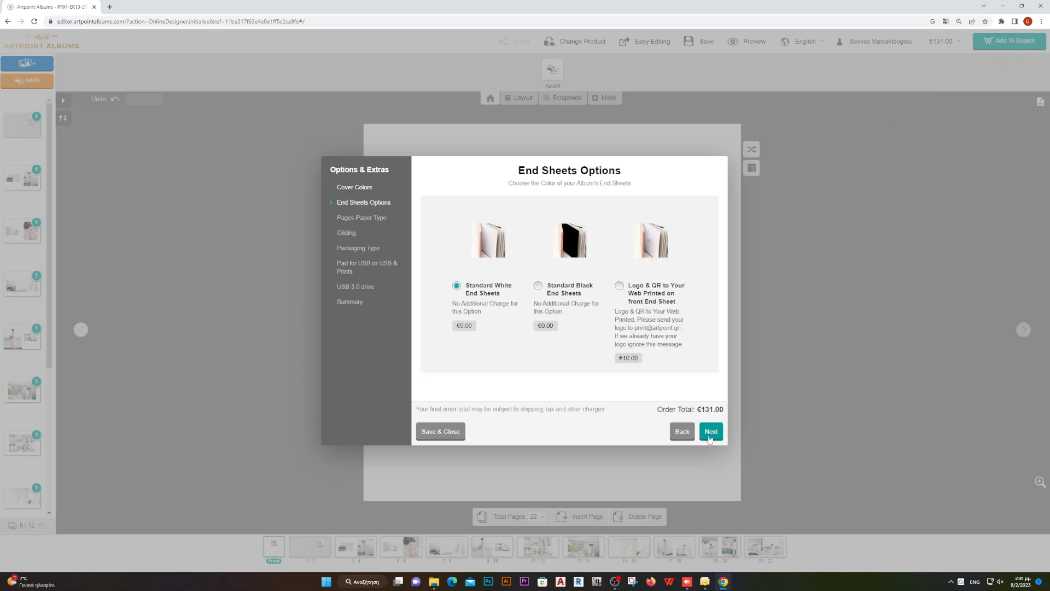
left_click(710, 435)
left_click(710, 435)
left_click(710, 435)
left_click(710, 433)
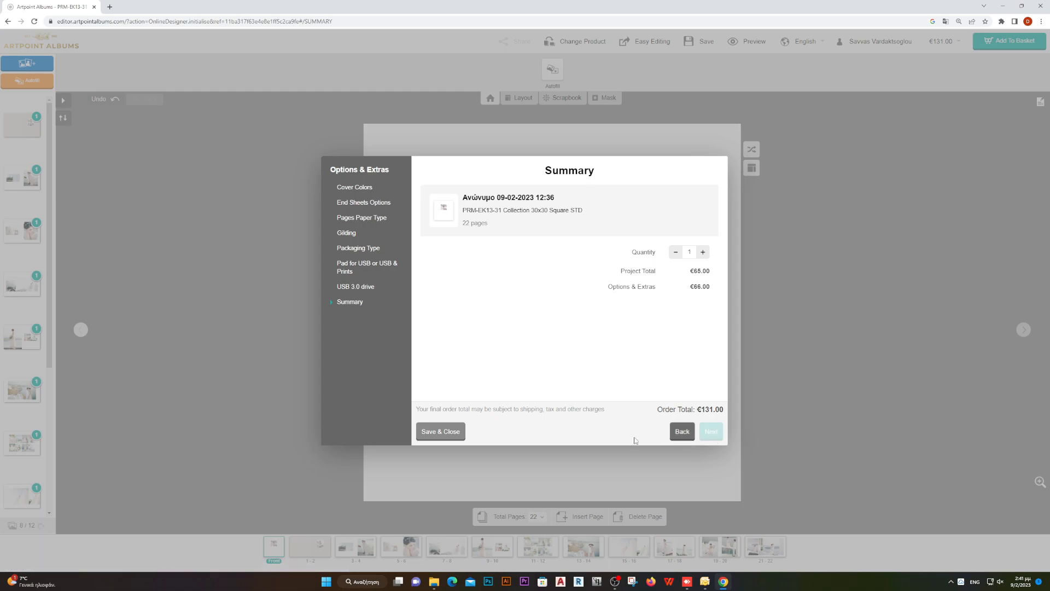
left_click(438, 431)
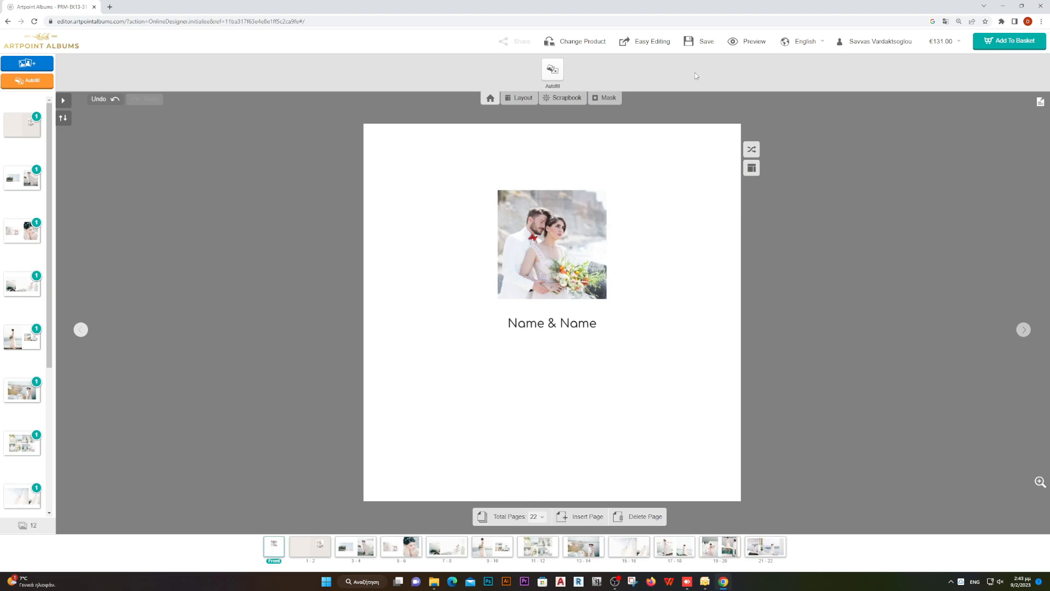
Step: Save the new project under the name "album"
left_click(692, 43)
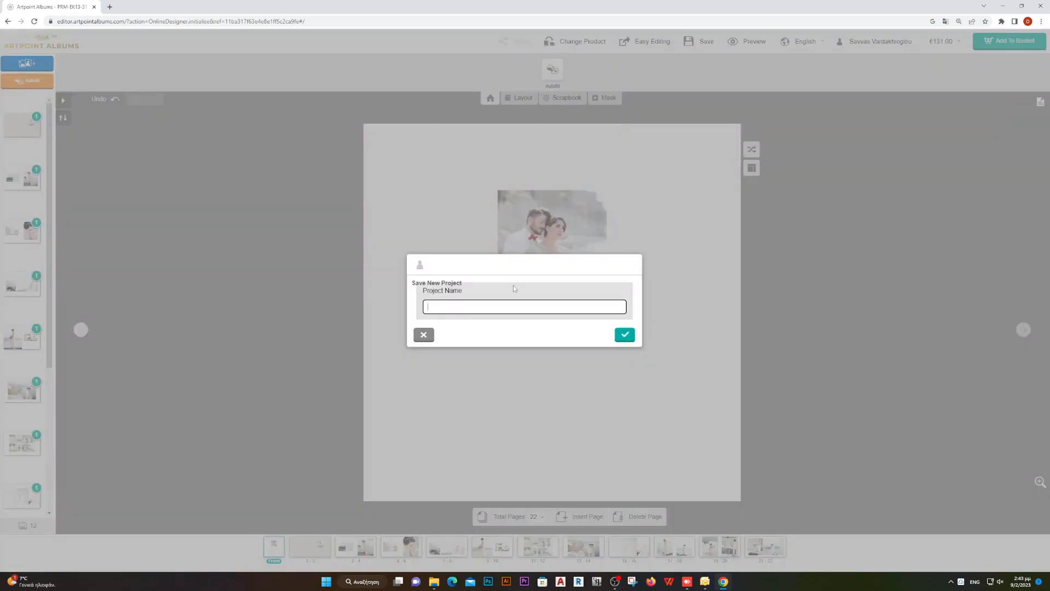
type("album")
left_click(624, 334)
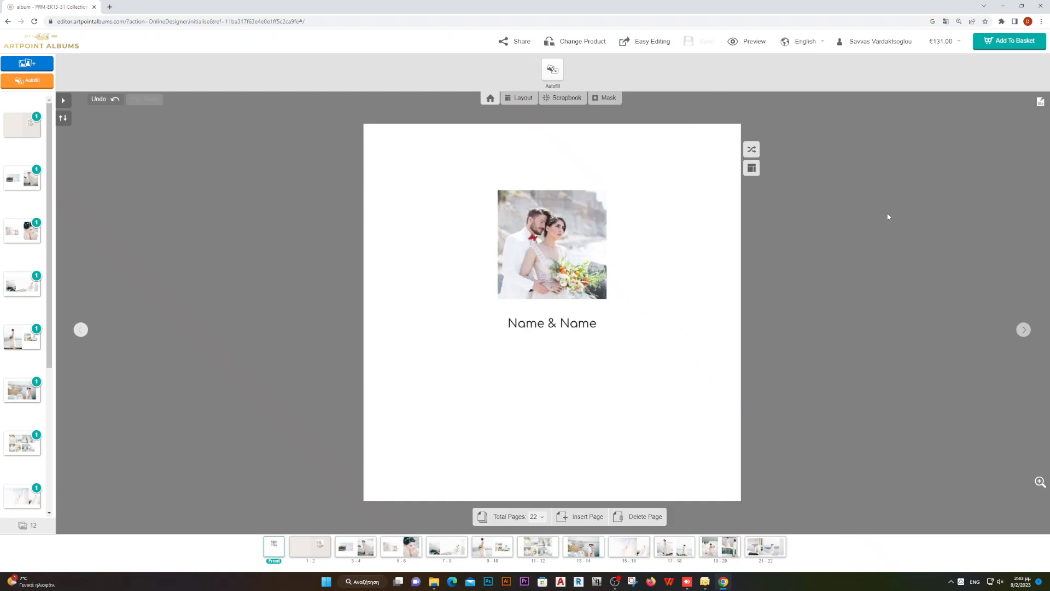
Step: Send the project to the basket for its final check and go from the 'Names' text box issue to that box on the front cover
left_click(1012, 43)
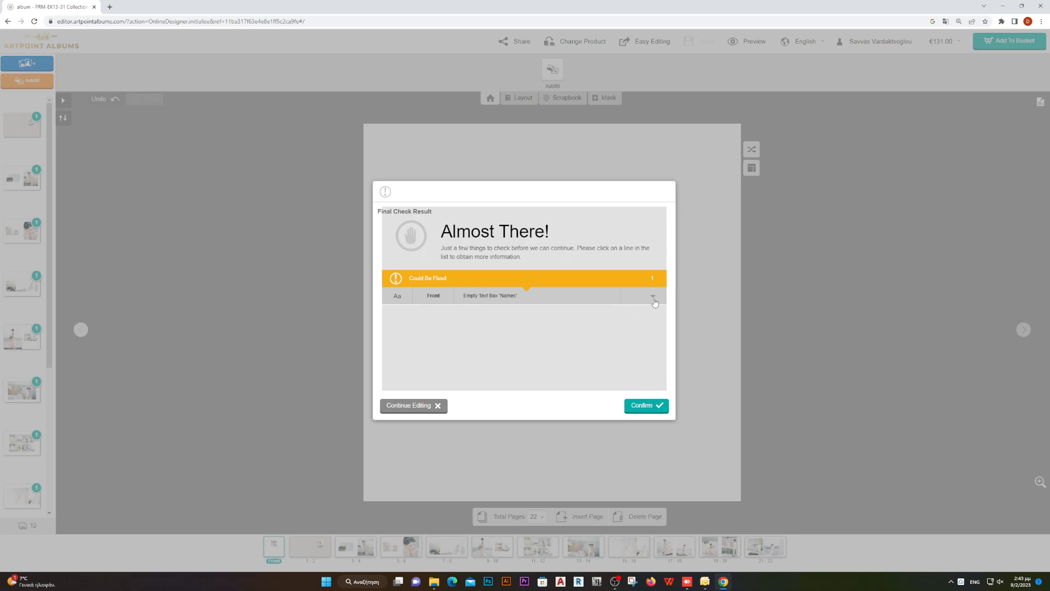
left_click(526, 295)
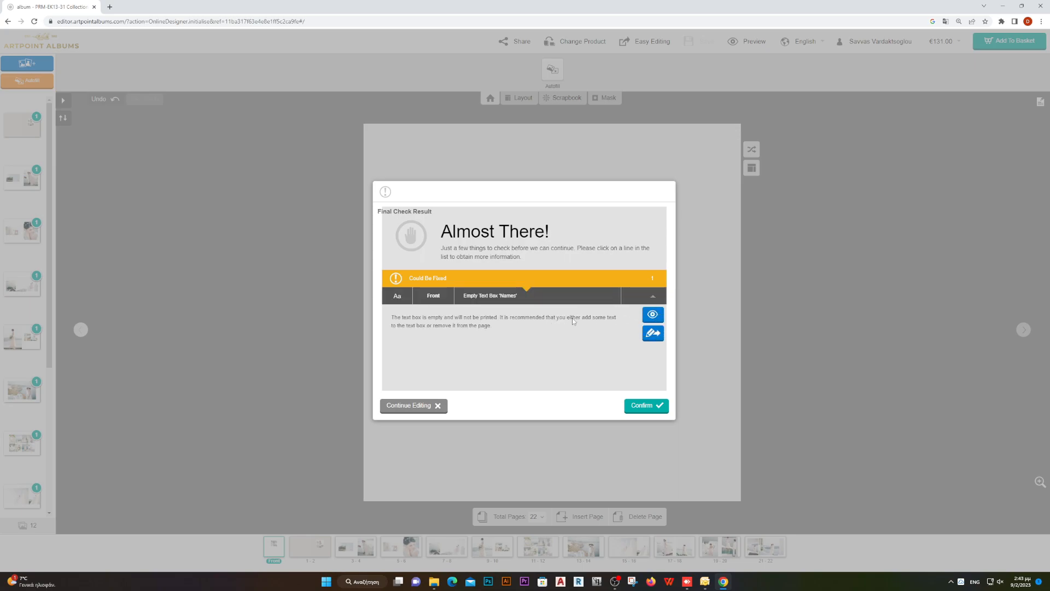
left_click(654, 333)
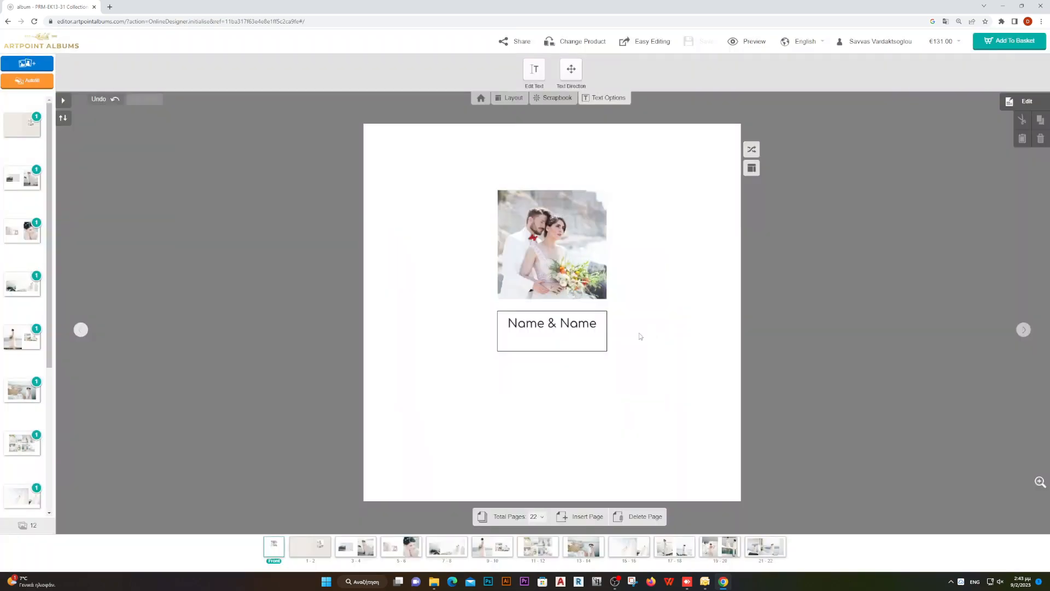
Step: Fill the text box below the cover picture with the couple's first names in capitals, joined by "&"
double_click(542, 327)
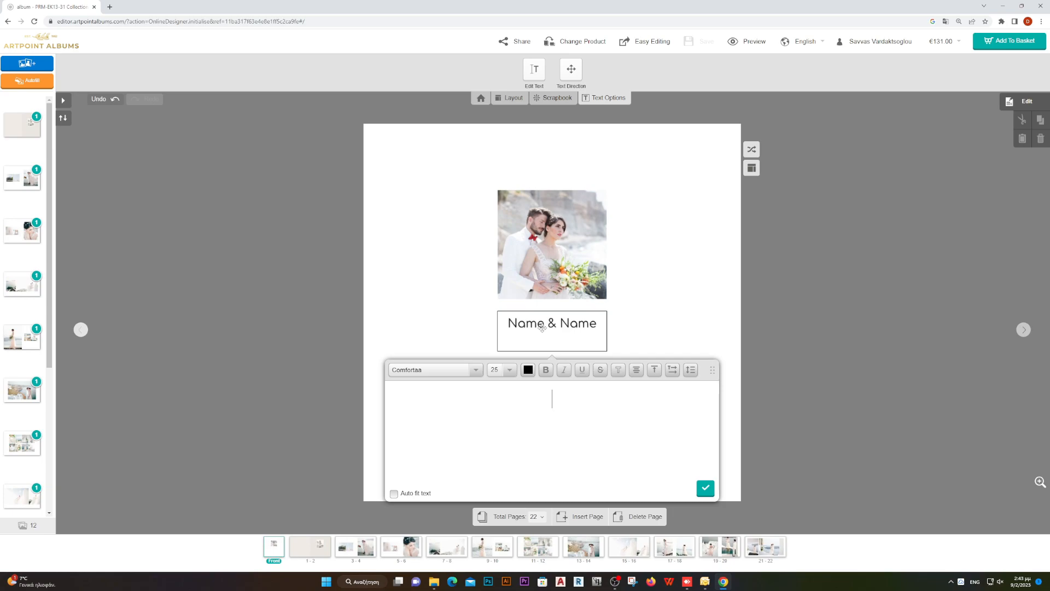
type("TOM")
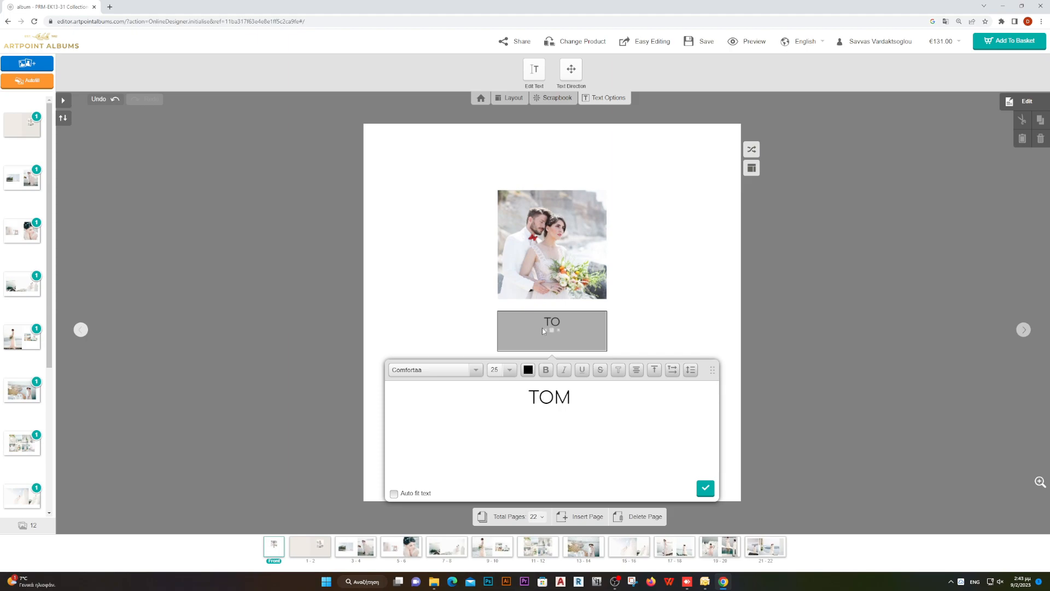
type(" & HELEN")
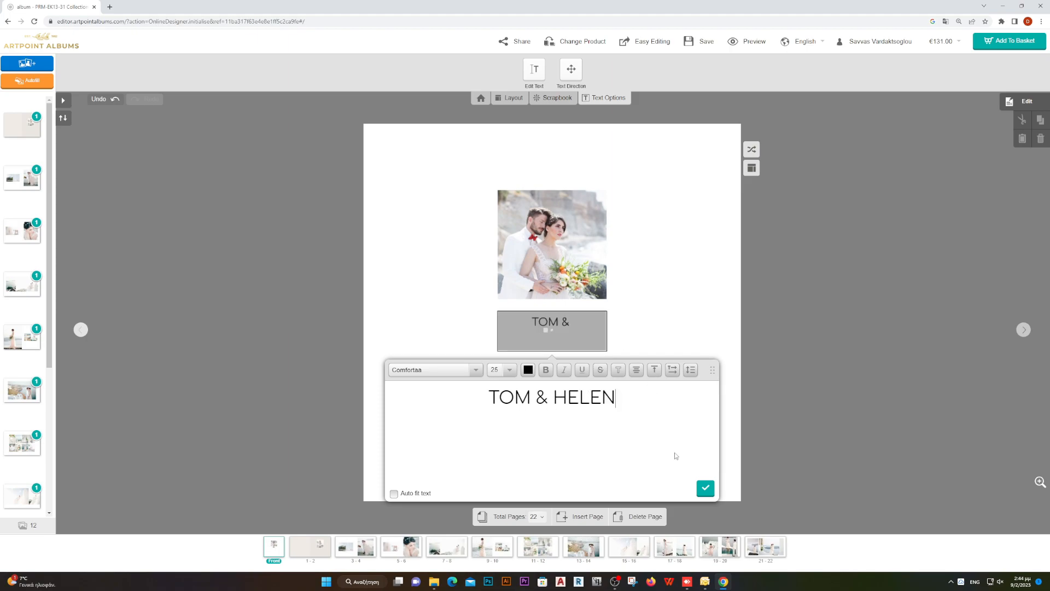
left_click(705, 487)
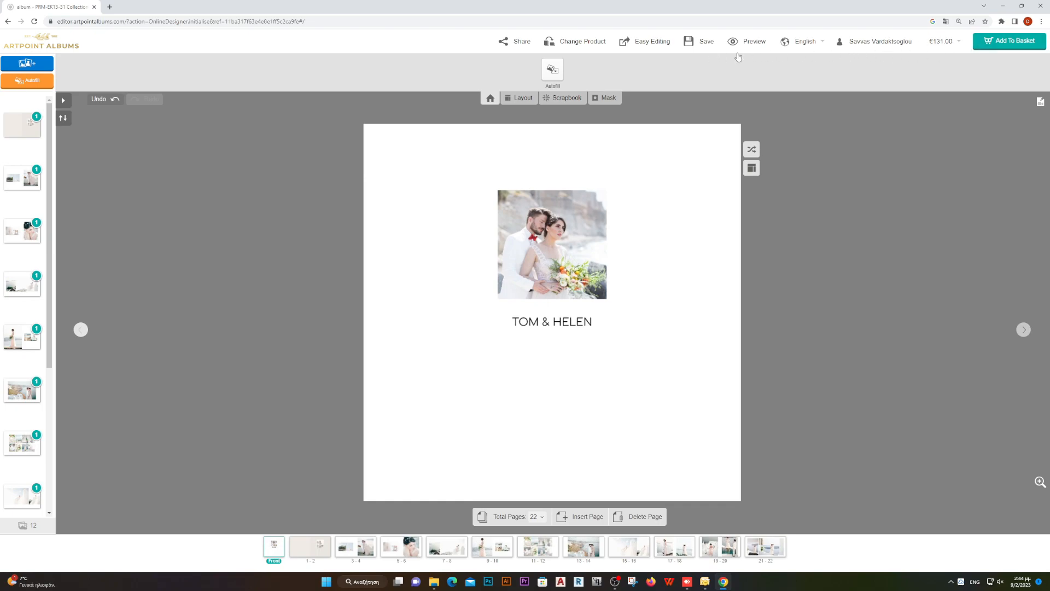
Step: Save the project again, add it to the basket with the final check confirmed, and proceed to checkout
left_click(706, 48)
left_click(1024, 48)
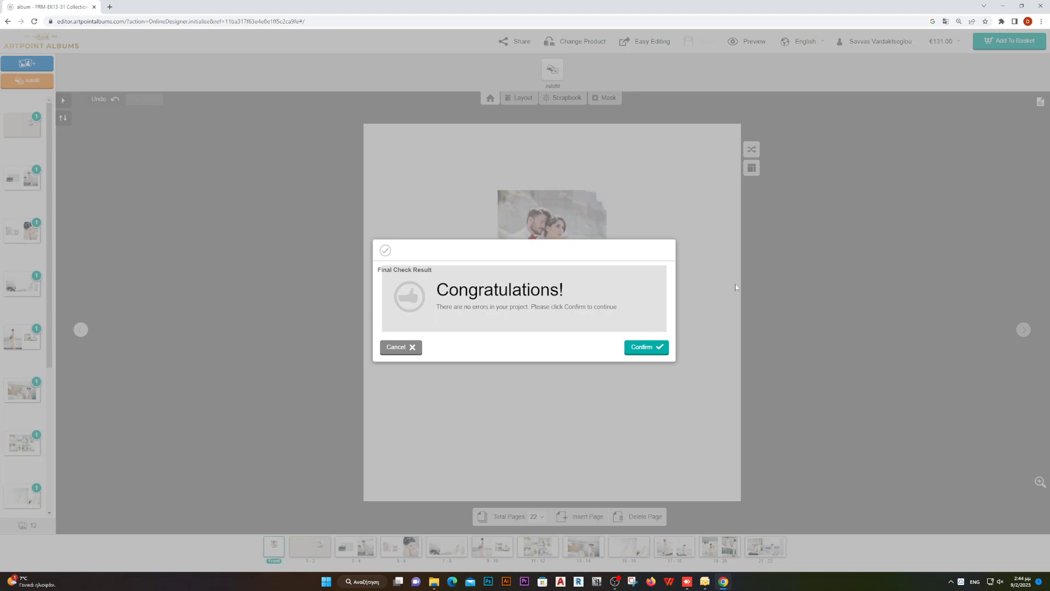
left_click(644, 347)
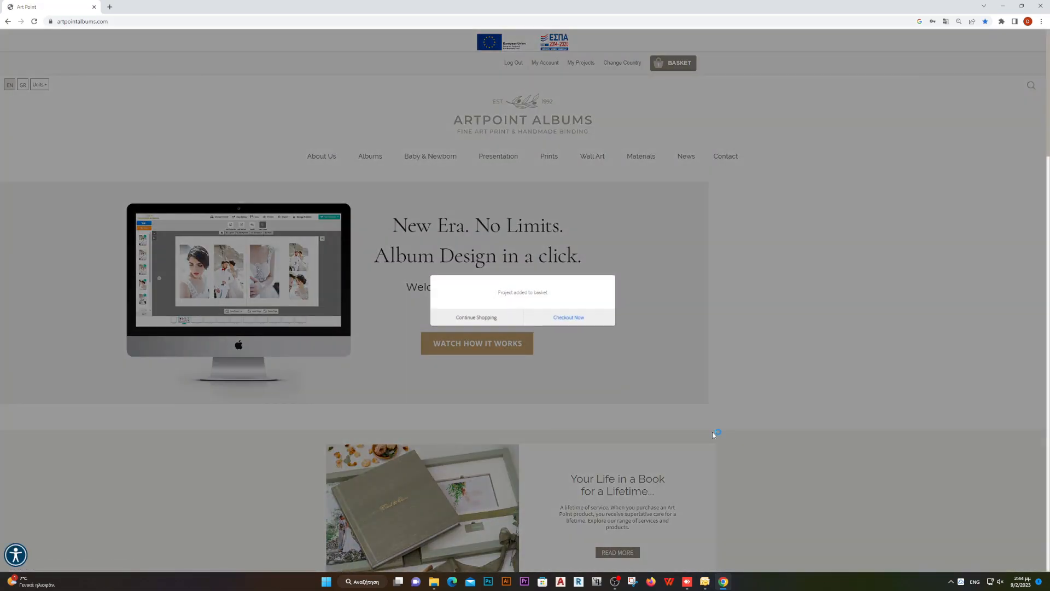
left_click(577, 319)
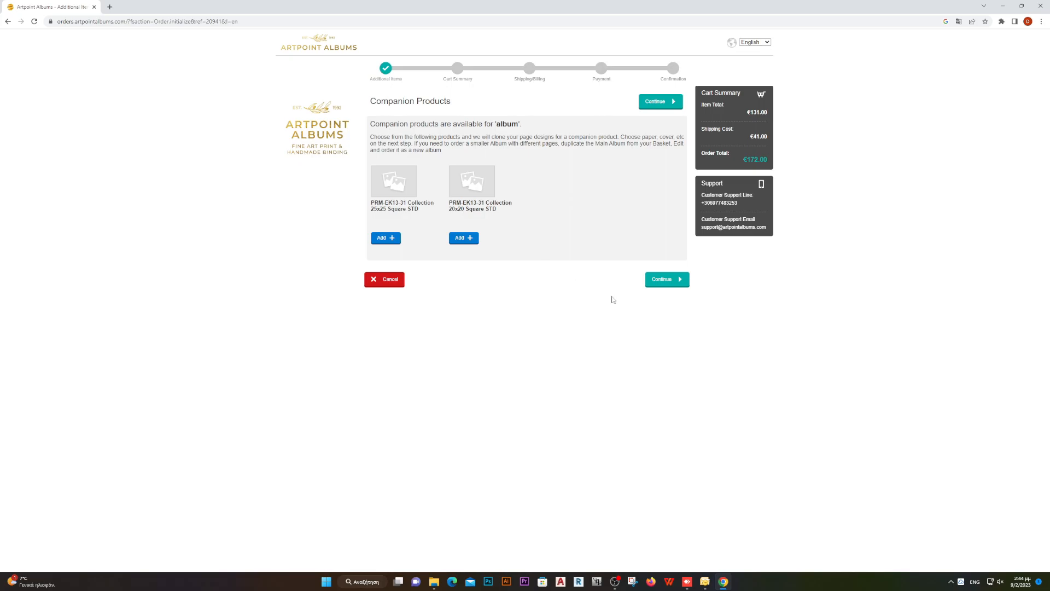
Step: Skip the companion products, review the album's product options in the cart summary and continue to shipping and billing
left_click(669, 280)
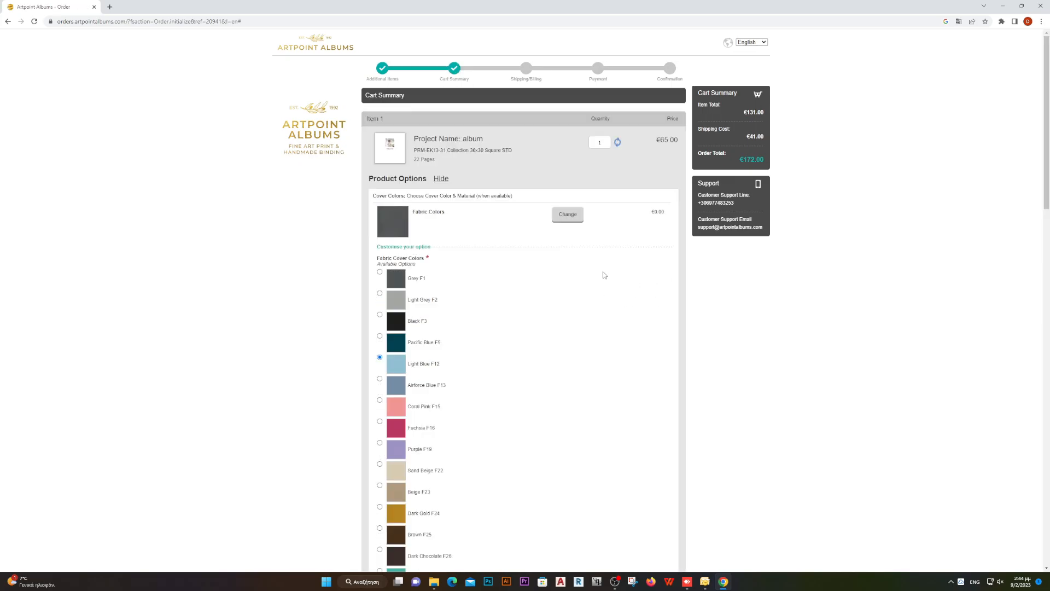
scroll(602, 279, "down", 8)
scroll(602, 279, "down", 9)
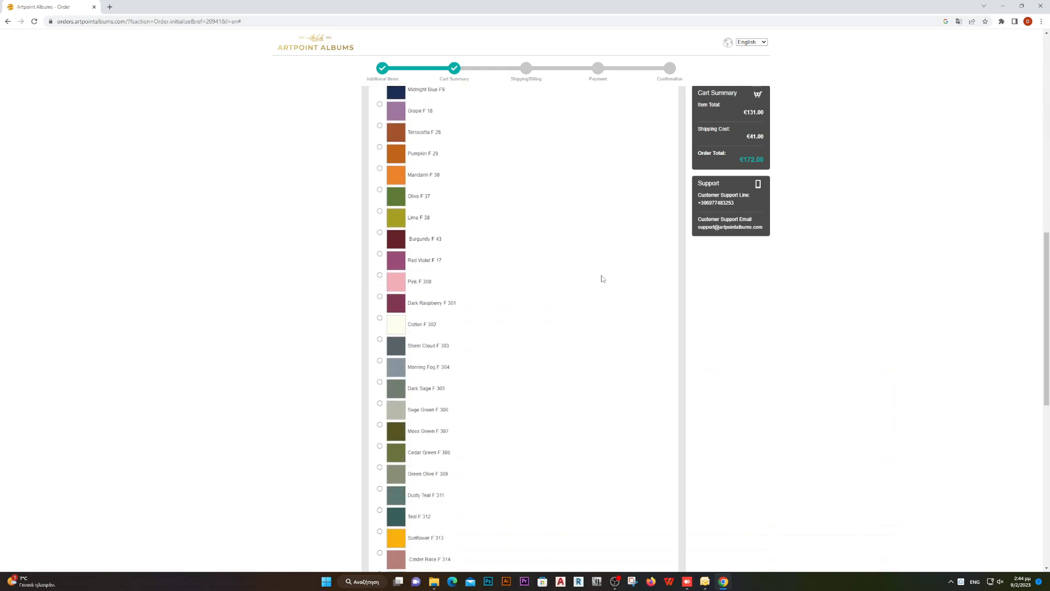
scroll(557, 260, "down", 5)
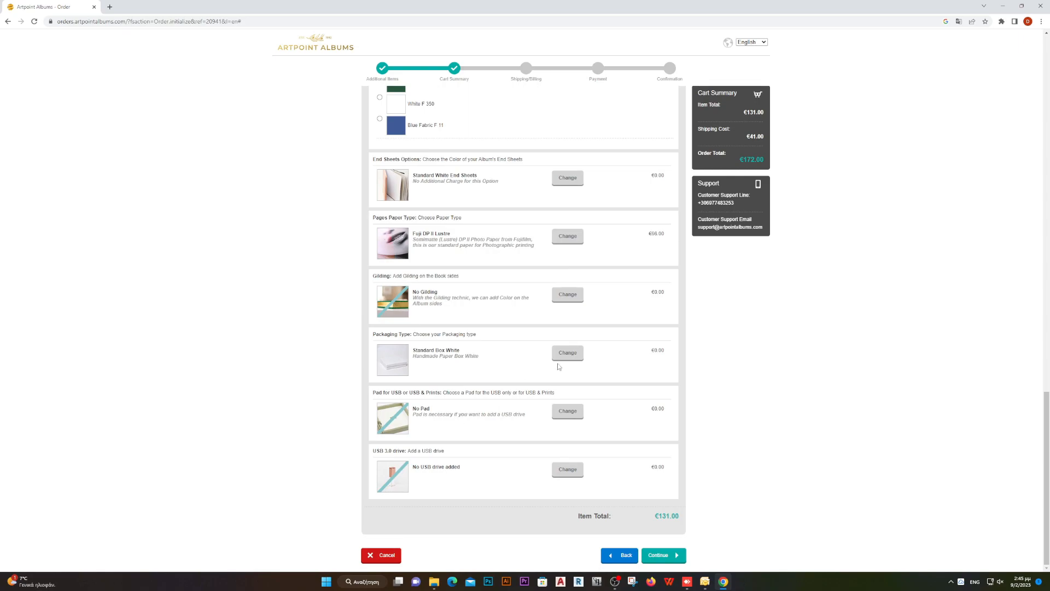
left_click(660, 556)
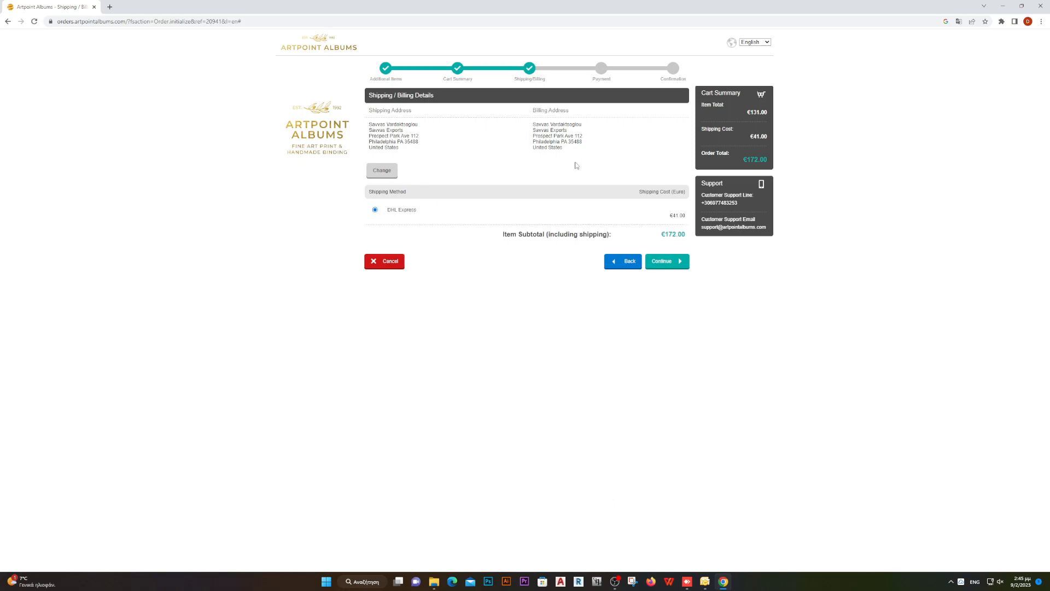
Step: Accept the shipping and billing details with DHL Express, and confirm the order with bank transfer as the payment method
left_click(661, 262)
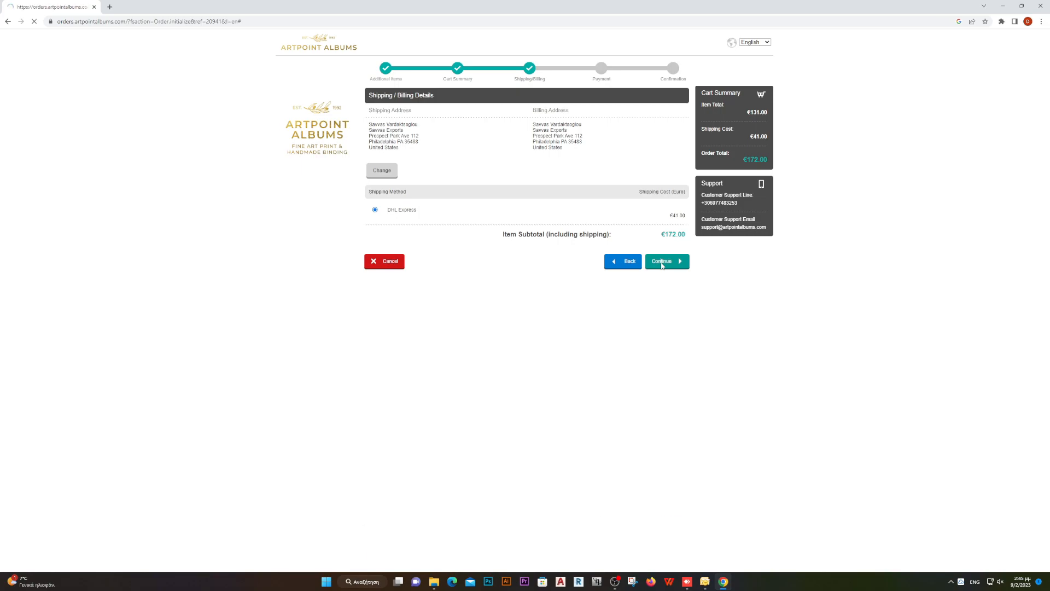
scroll(495, 343, "down", 2)
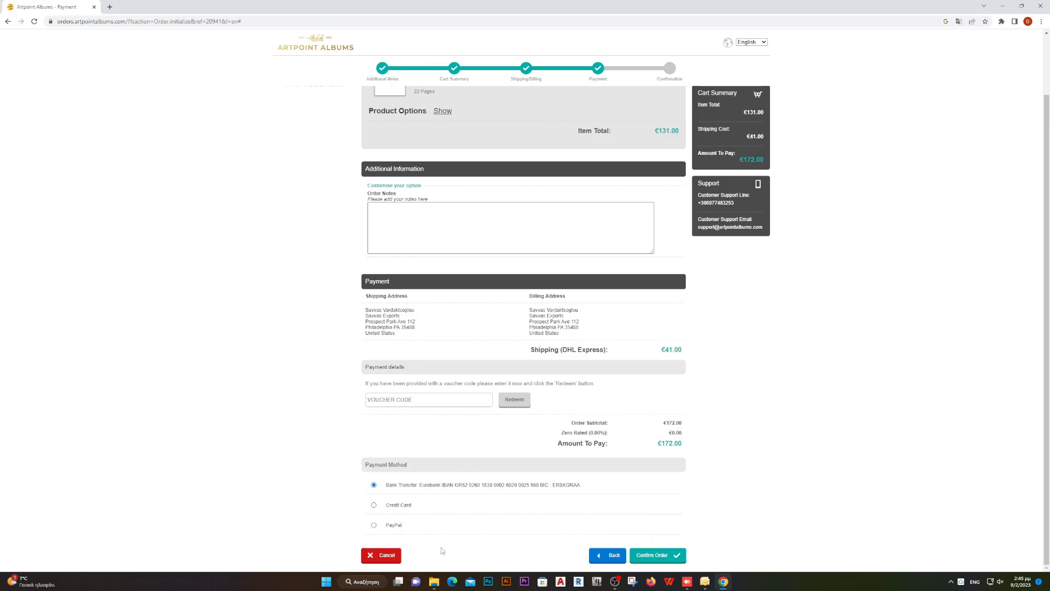
left_click(663, 560)
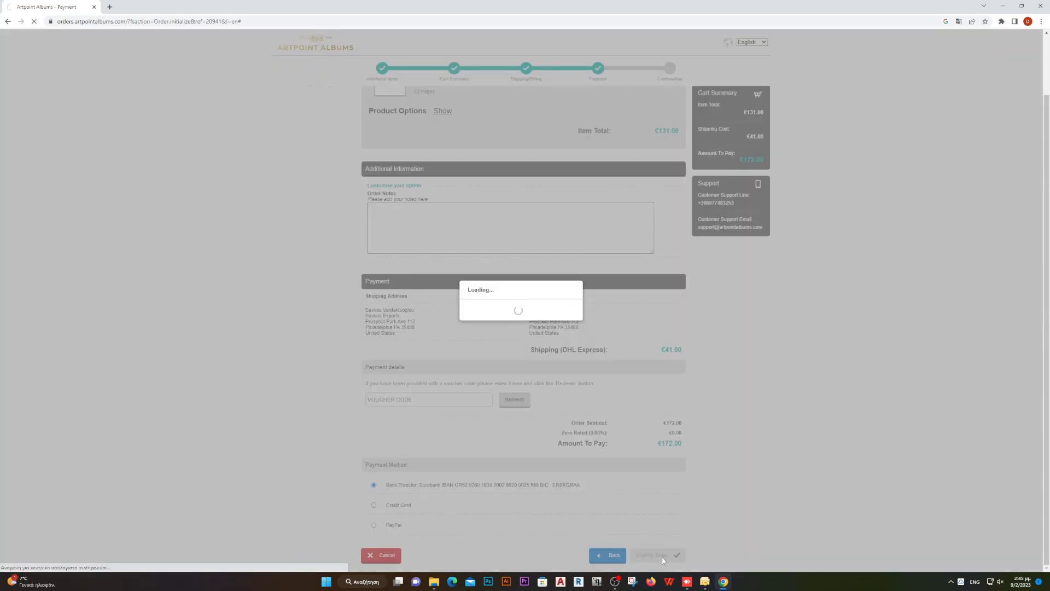